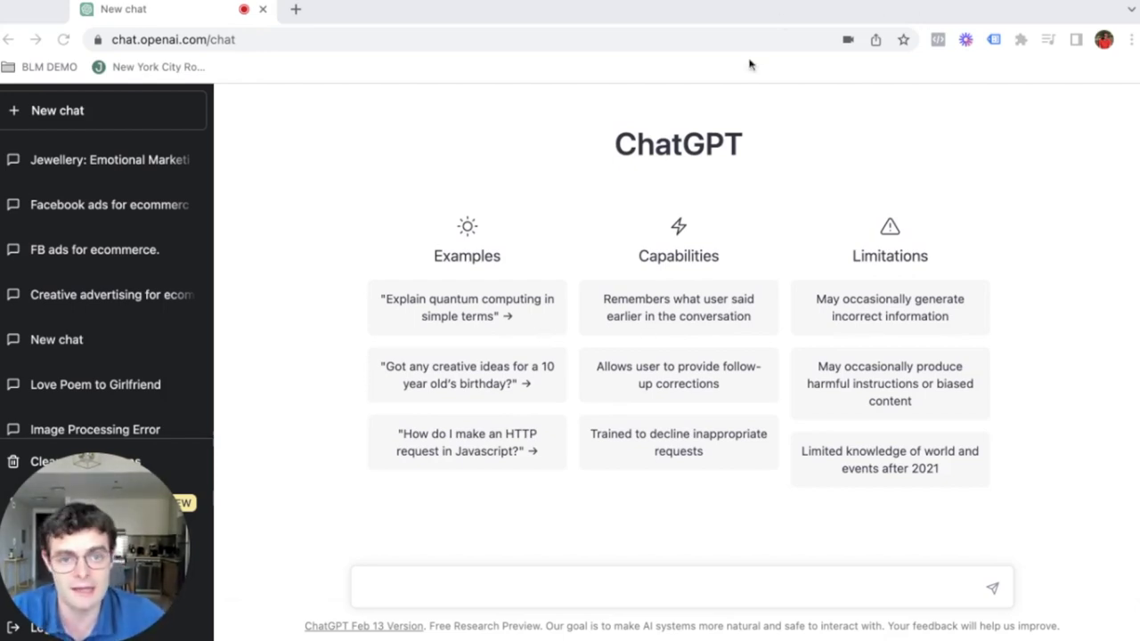
- Ask ChatGPT to 'Come up with 3 emotionally driven marketing angles for my jewellery brand'
scroll(613, 444, down, 1)
scroll(613, 443, up, 1)
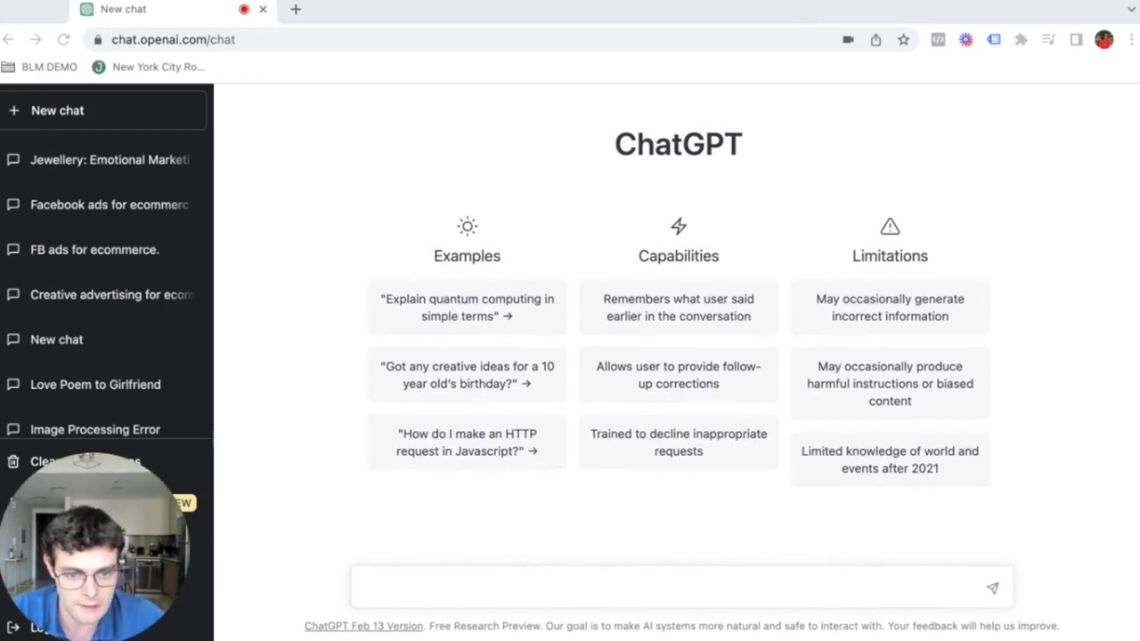
click(986, 10)
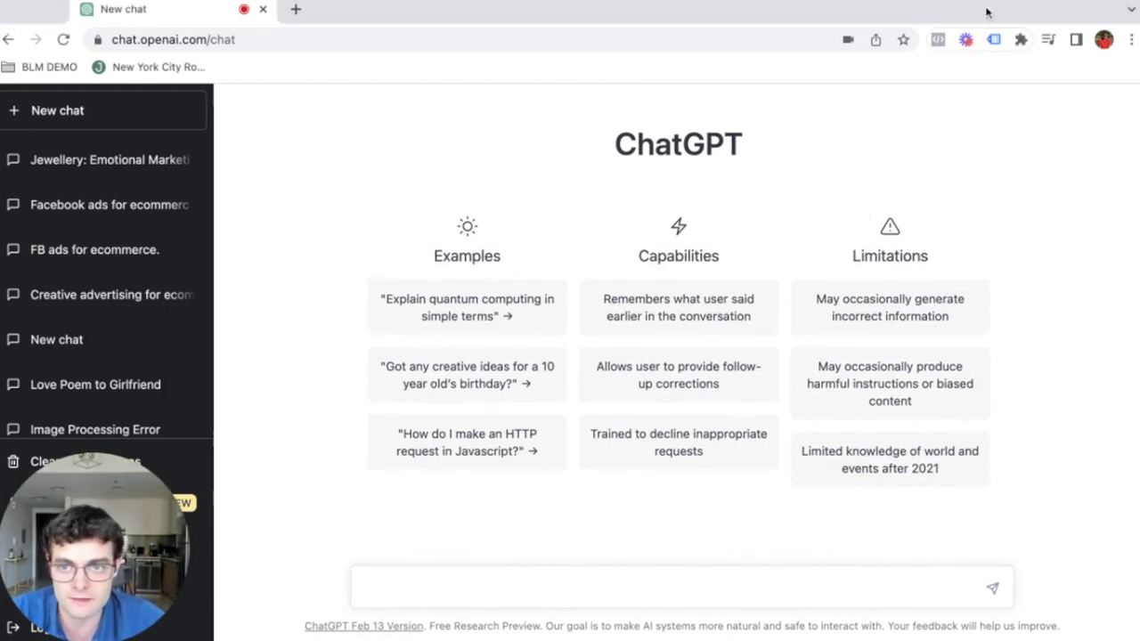
click(540, 588)
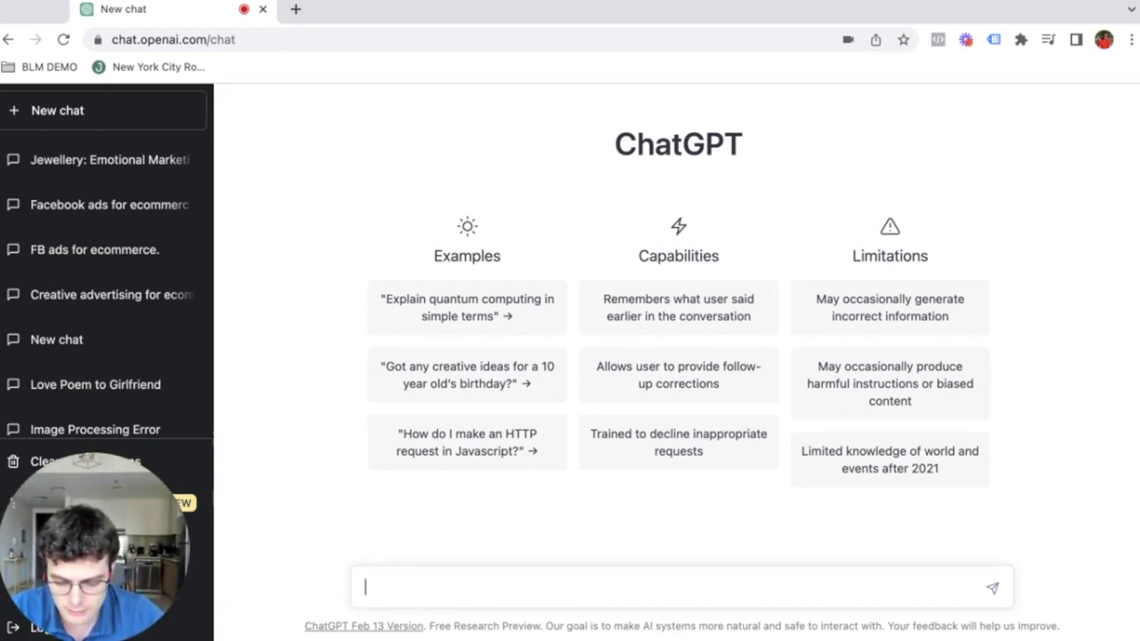
text(Write)
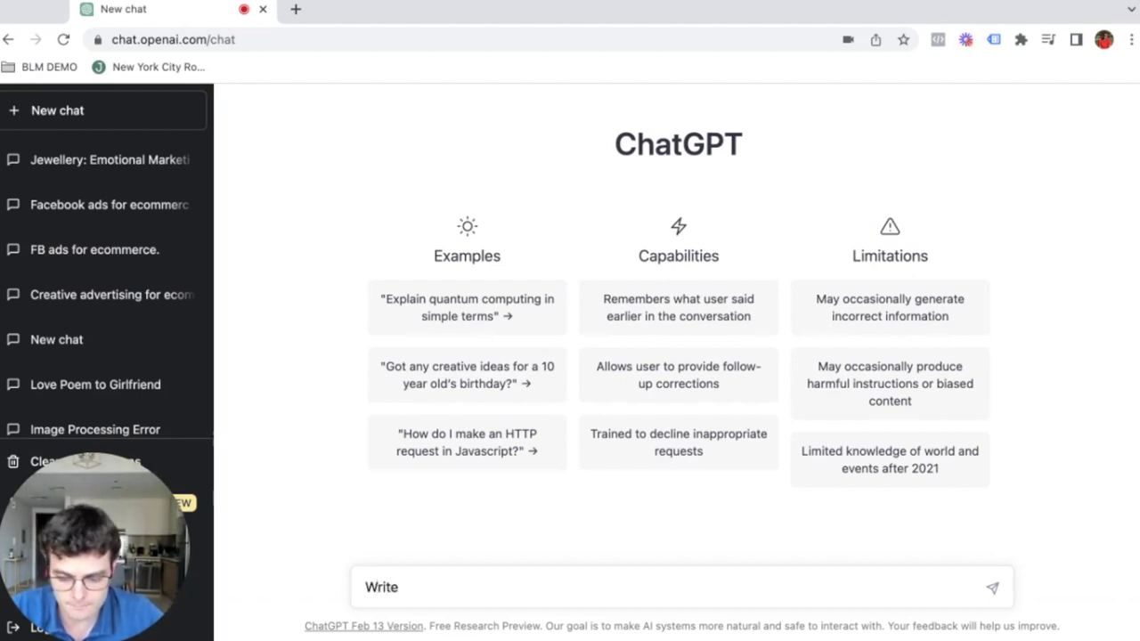
key(BackSpace)
key(BackSpace)
key(BackSpace)
key(BackSpace)
key(BackSpace)
key(BackSpace)
text(Come stai?)
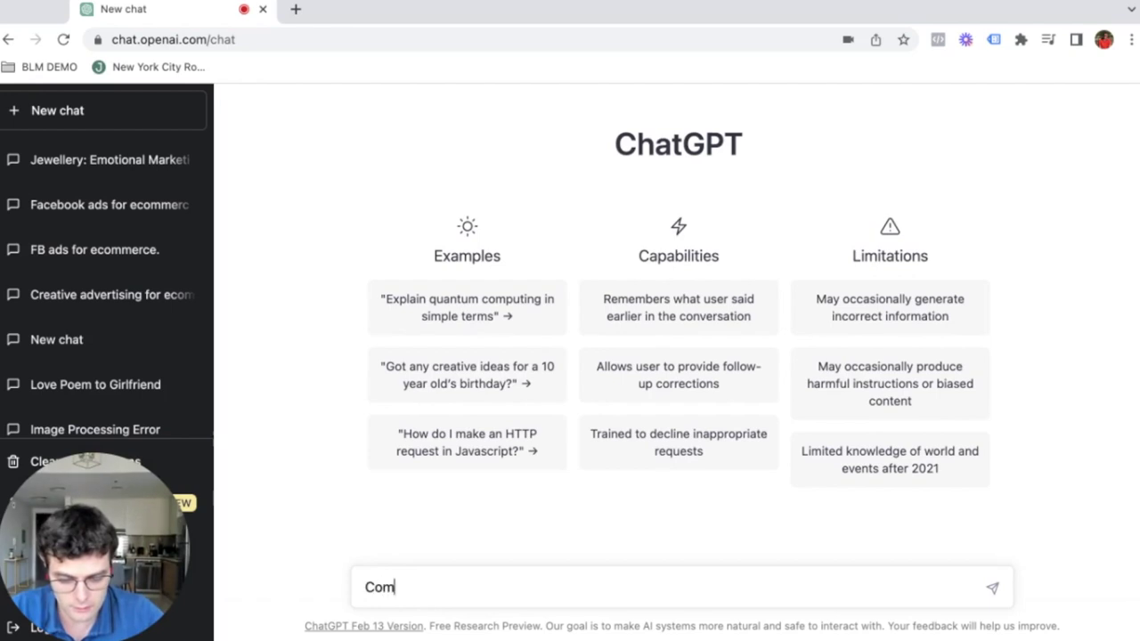
key(BackSpace)
key(BackSpace)
key(BackSpace)
key(BackSpace)
key(BackSpace)
key(BackSpace)
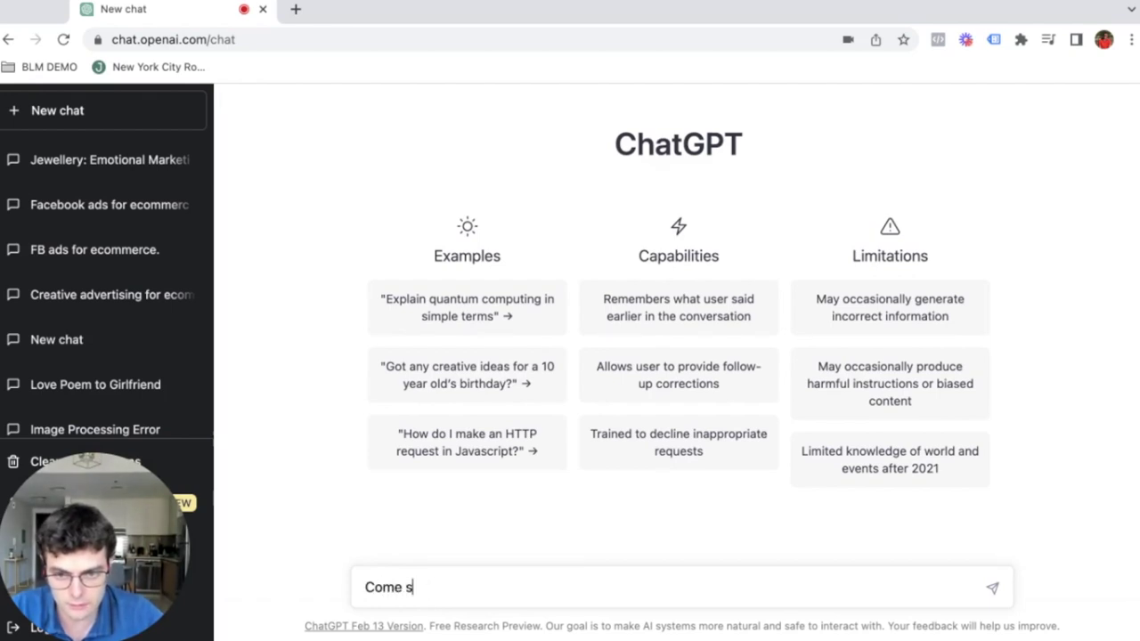
text(up with 3 )
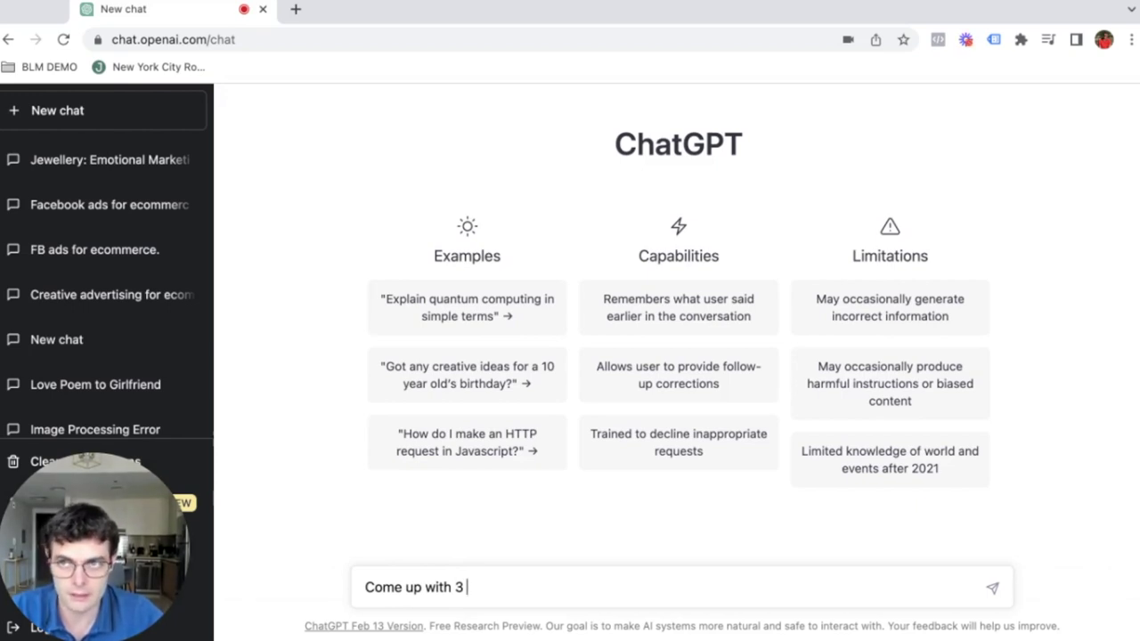
text(emotionall)
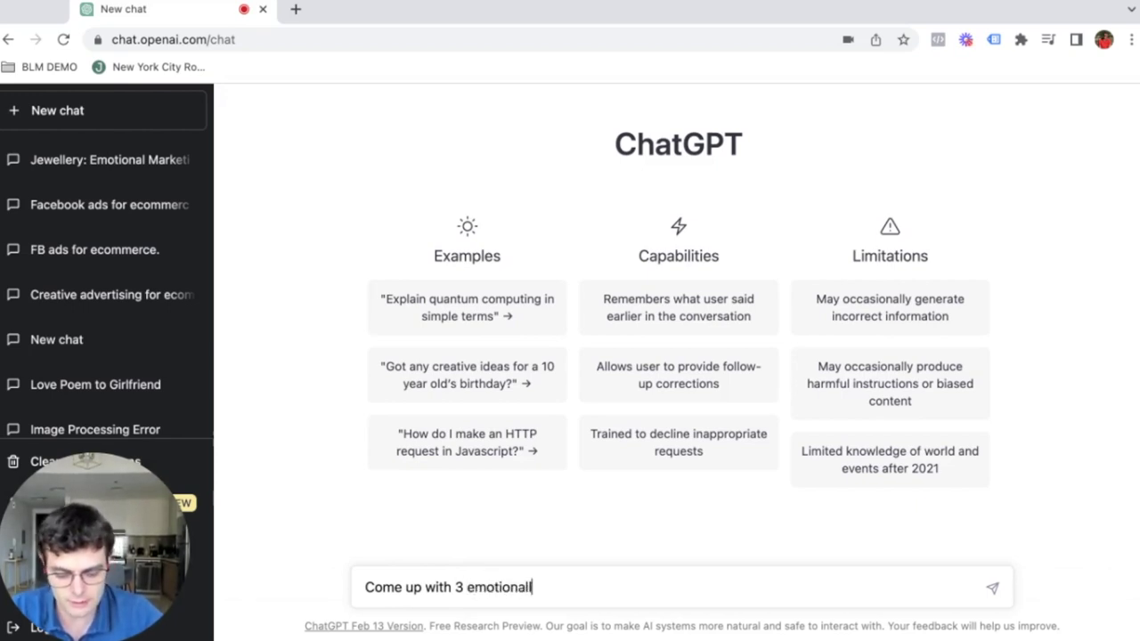
text(y driven ma)
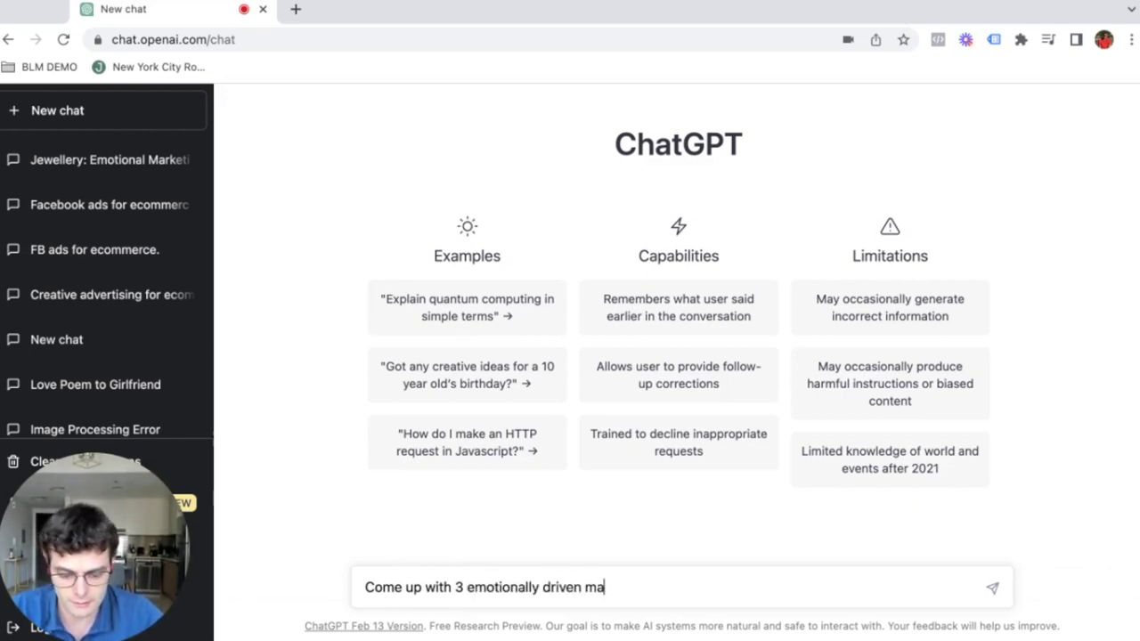
text(rketing angles for )
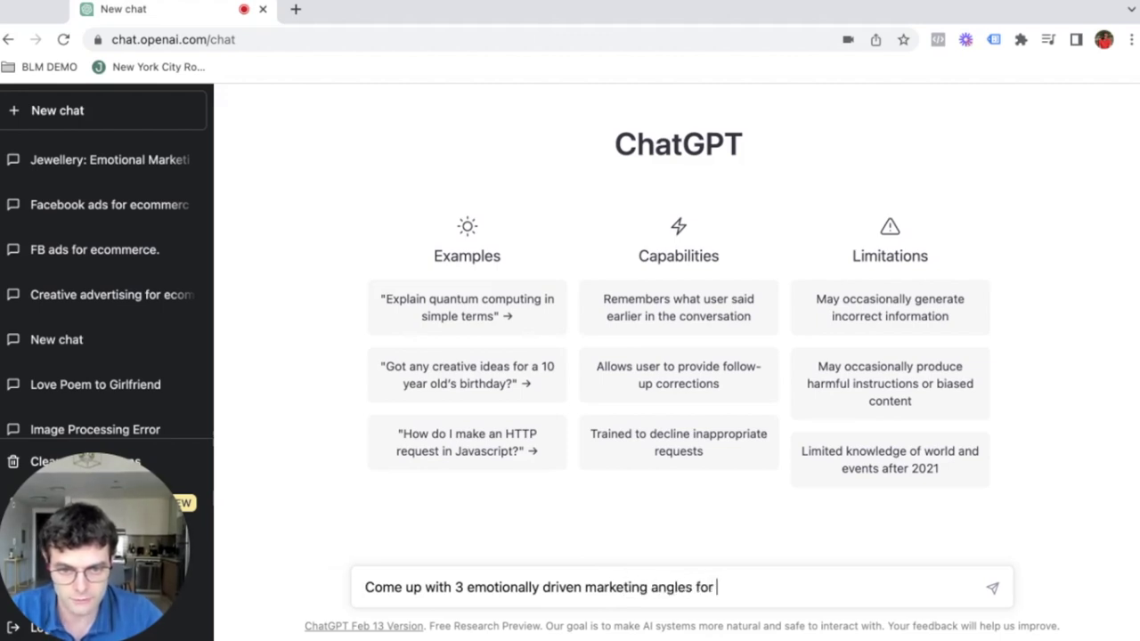
text(my jewellery brand)
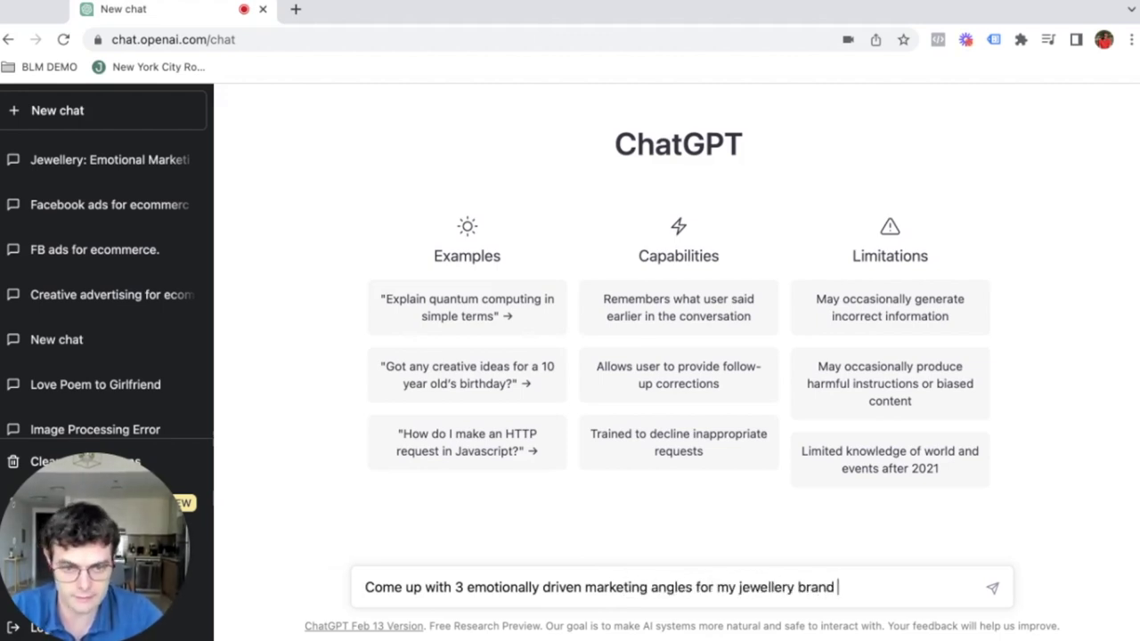
key(Return)
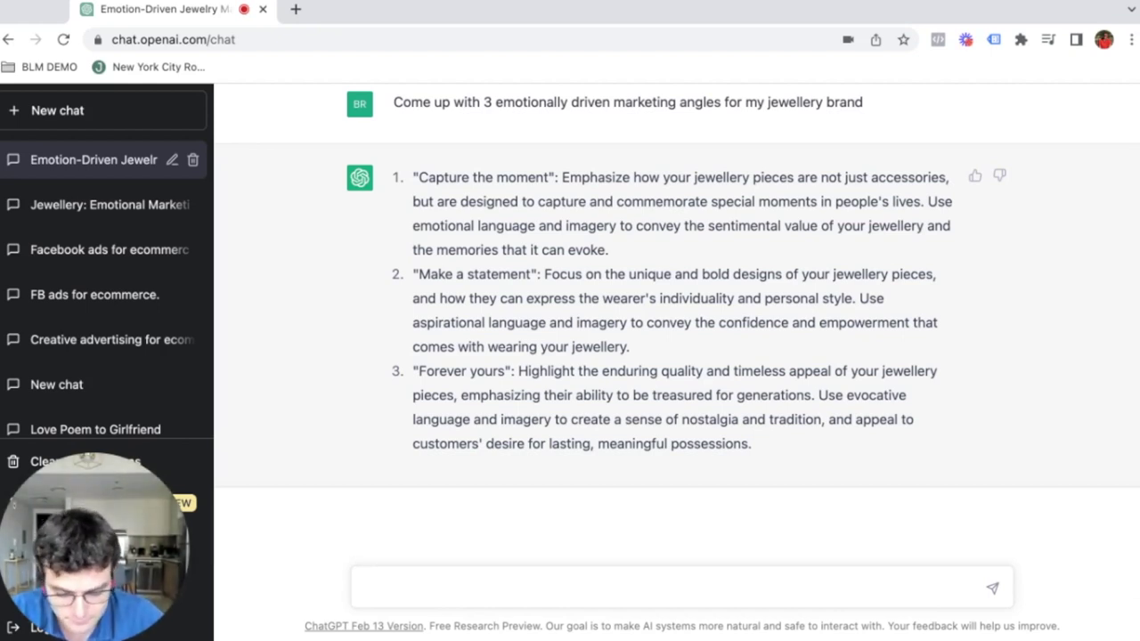
- Send 'please provide 3 more angles for couples' and select the third angle's opening sentence
text(please prov)
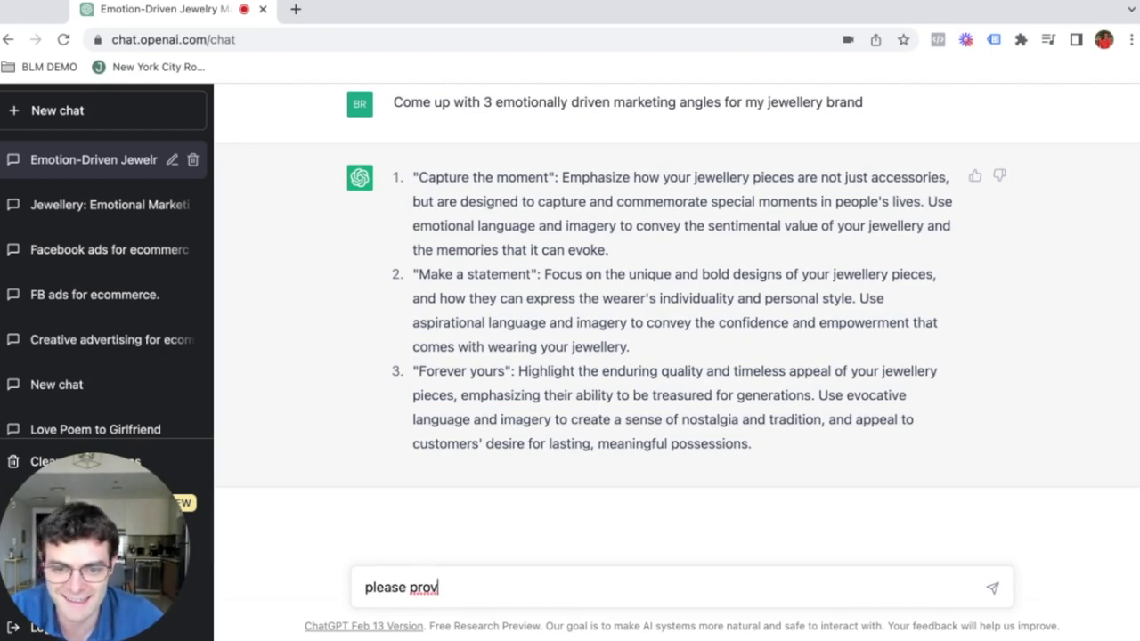
text(ide)
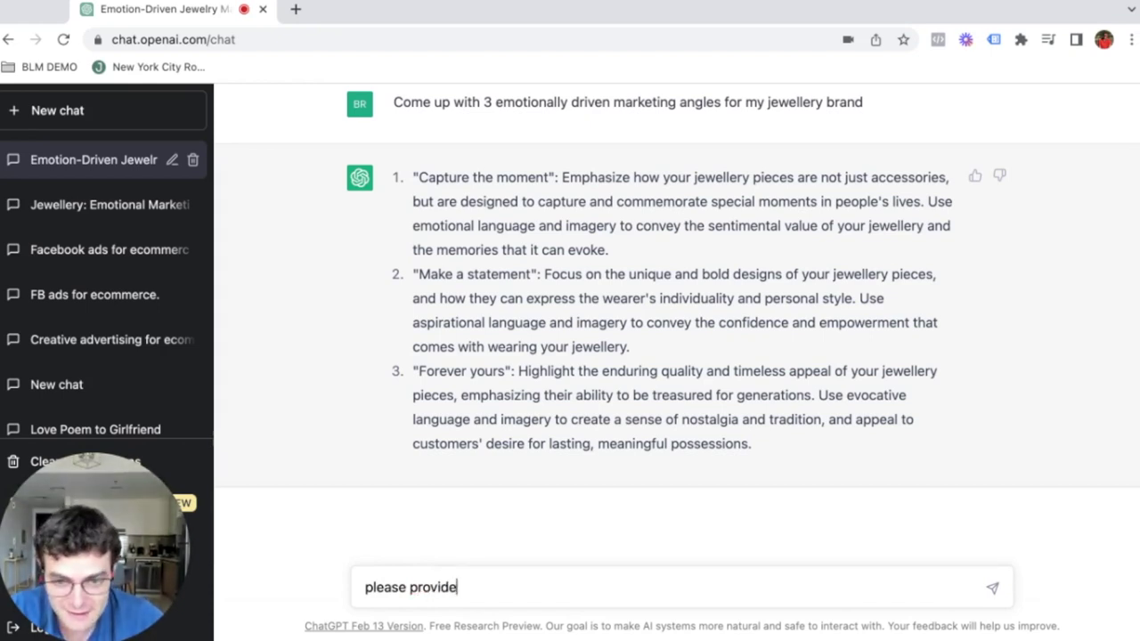
key(BackSpace)
key(BackSpace)
key(BackSpace)
key(BackSpace)
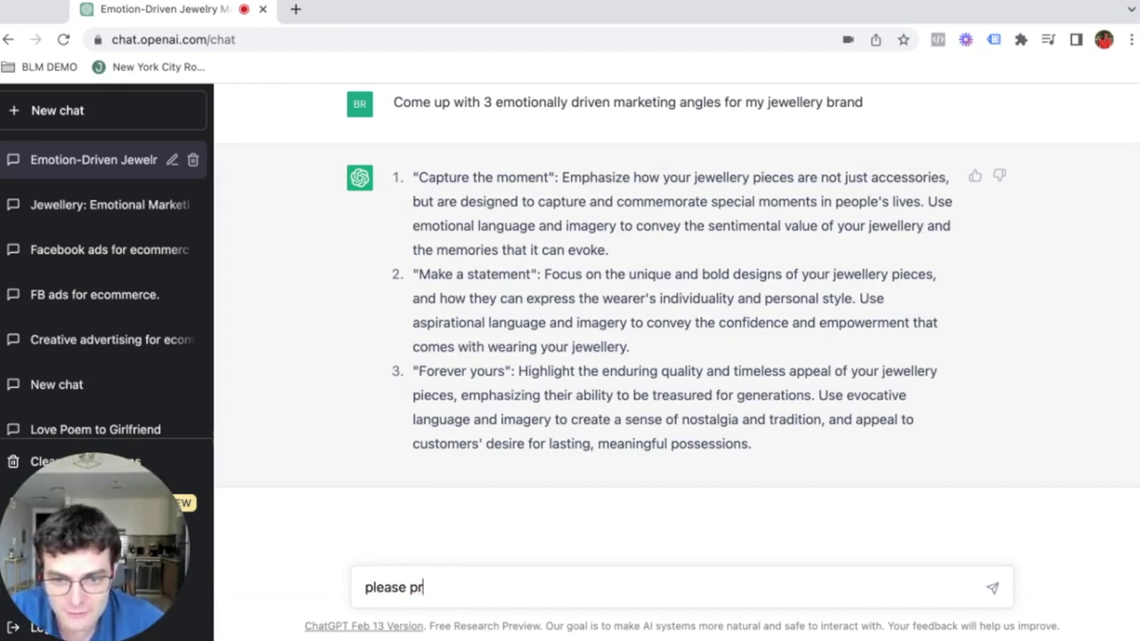
text(ovide )
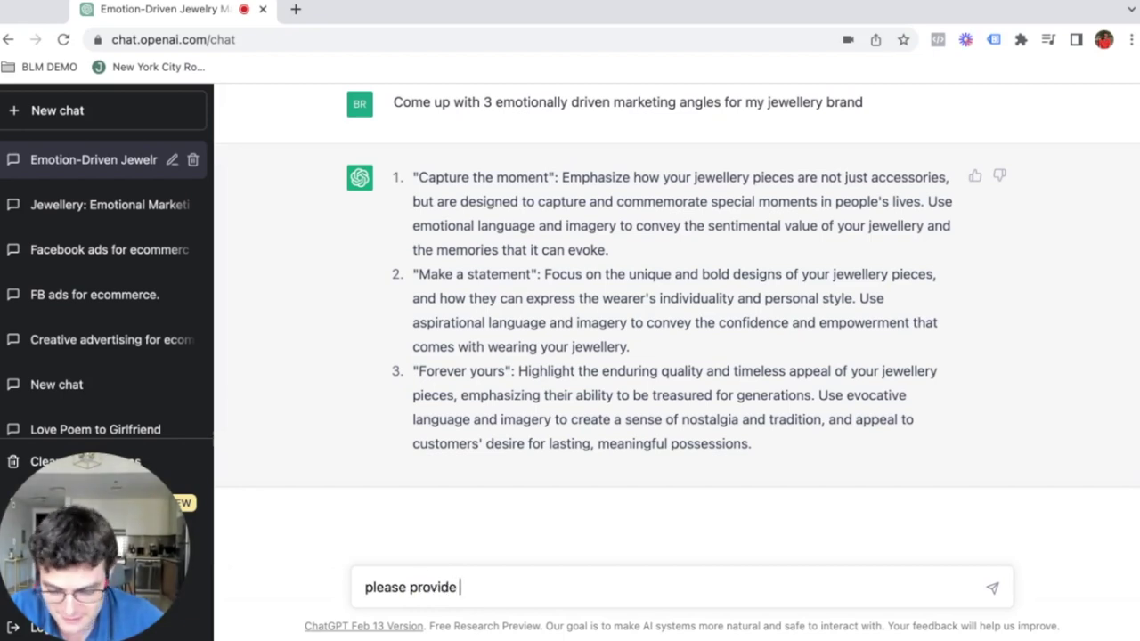
text(3 more anlges f)
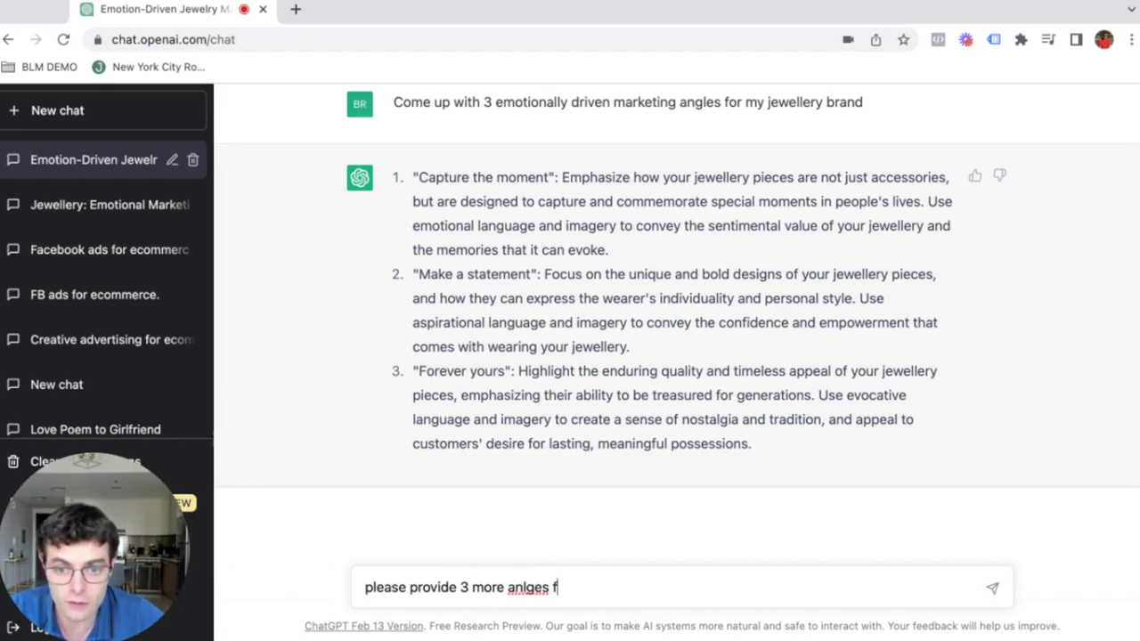
key(BackSpace)
key(BackSpace)
key(BackSpace)
key(BackSpace)
key(BackSpace)
key(BackSpace)
text(gles f)
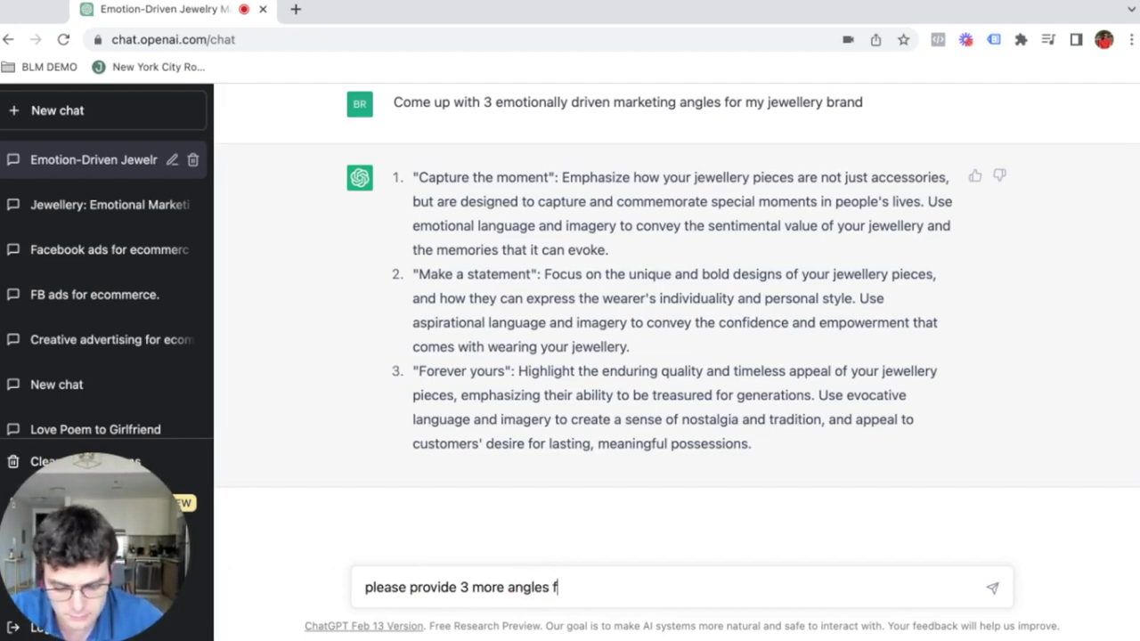
text(or couples)
key(Return)
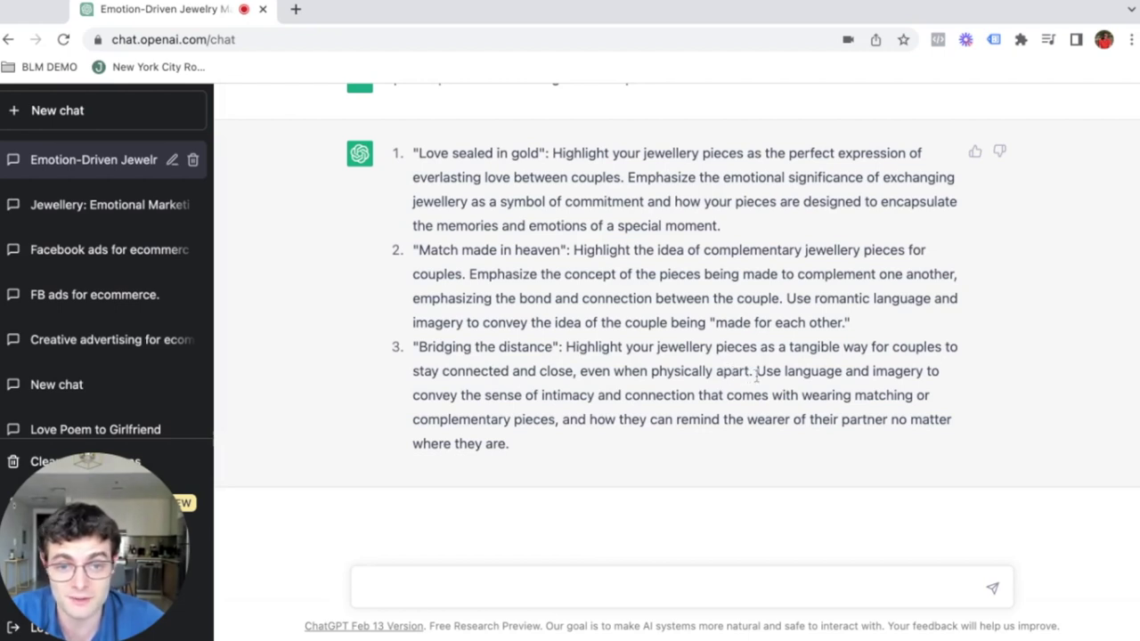
drag(756, 372, 412, 347)
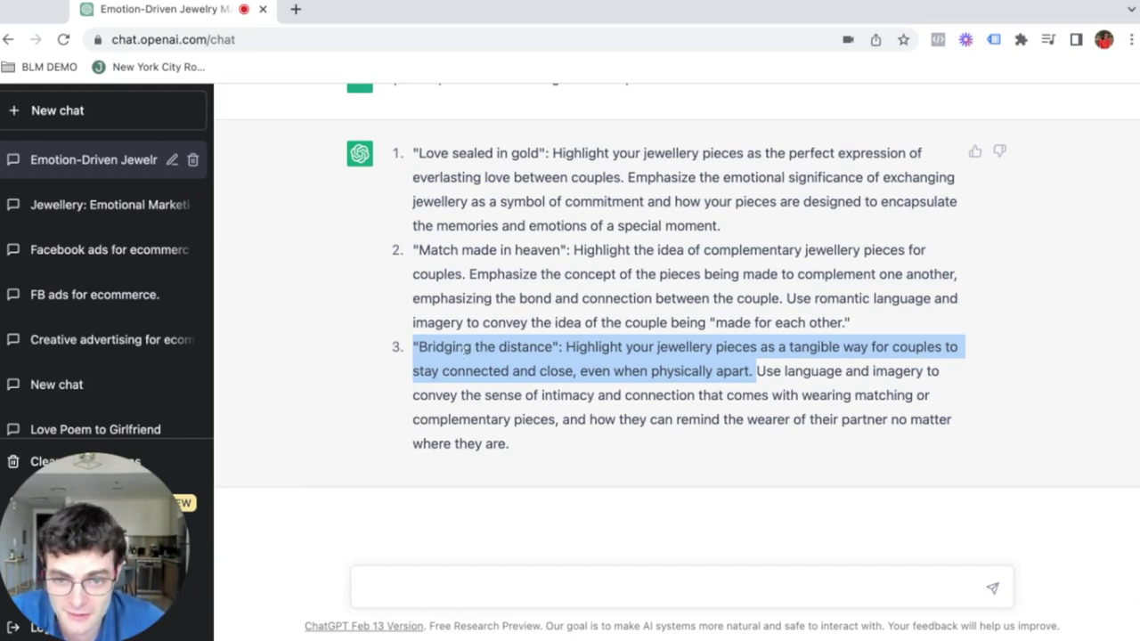
click(463, 349)
drag(750, 371, 414, 347)
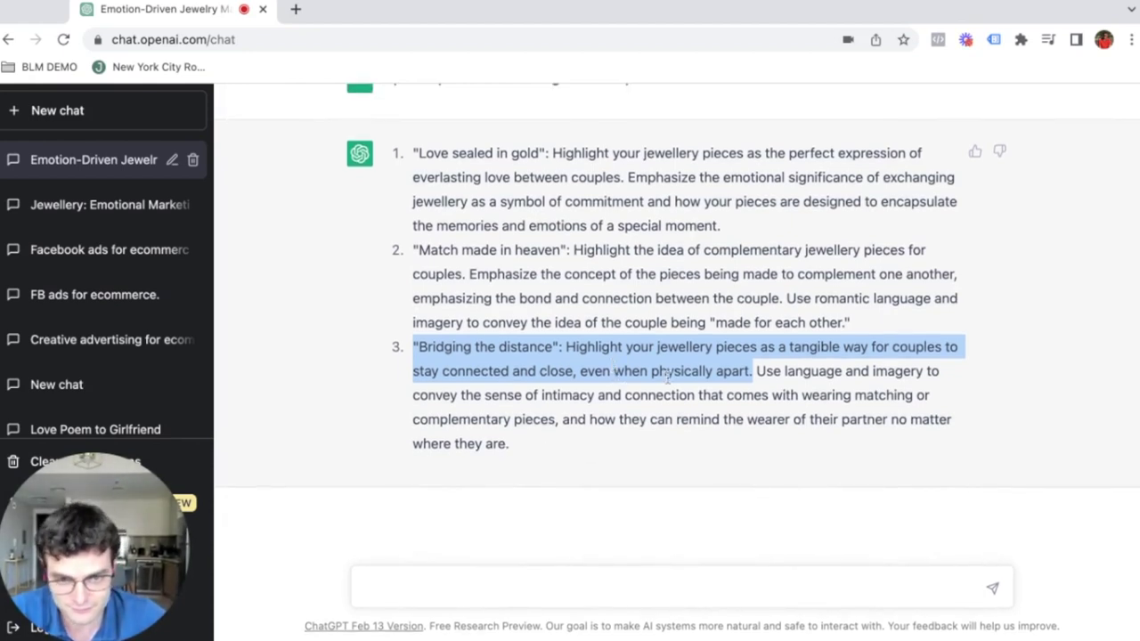
scroll(720, 398, up, 1)
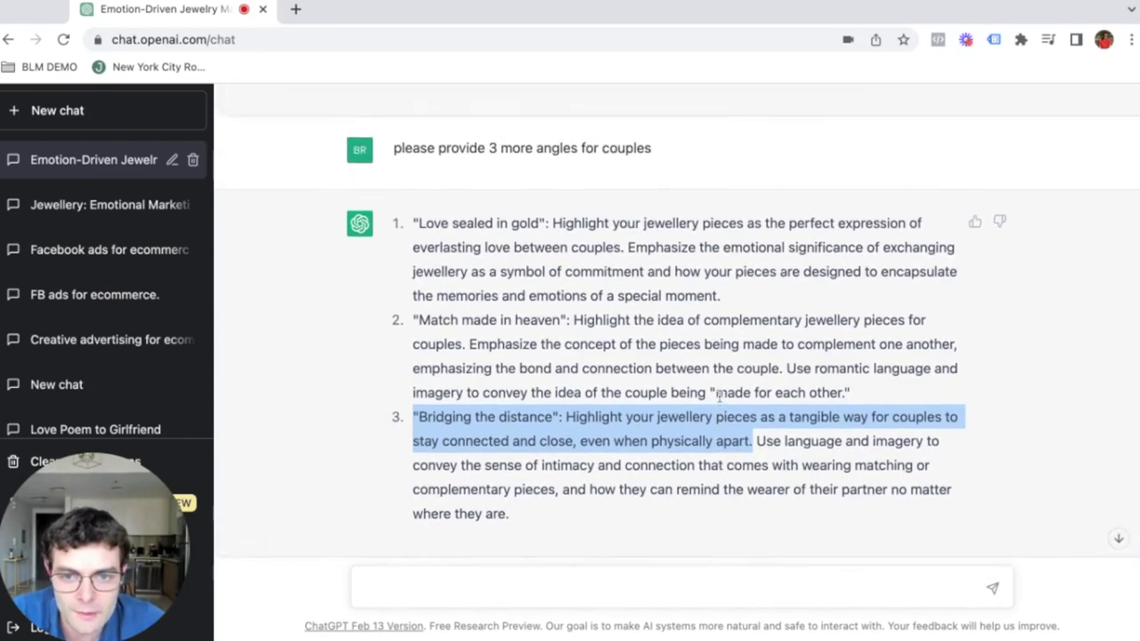
scroll(718, 398, down, 1)
scroll(590, 383, up, 1)
scroll(590, 383, down, 1)
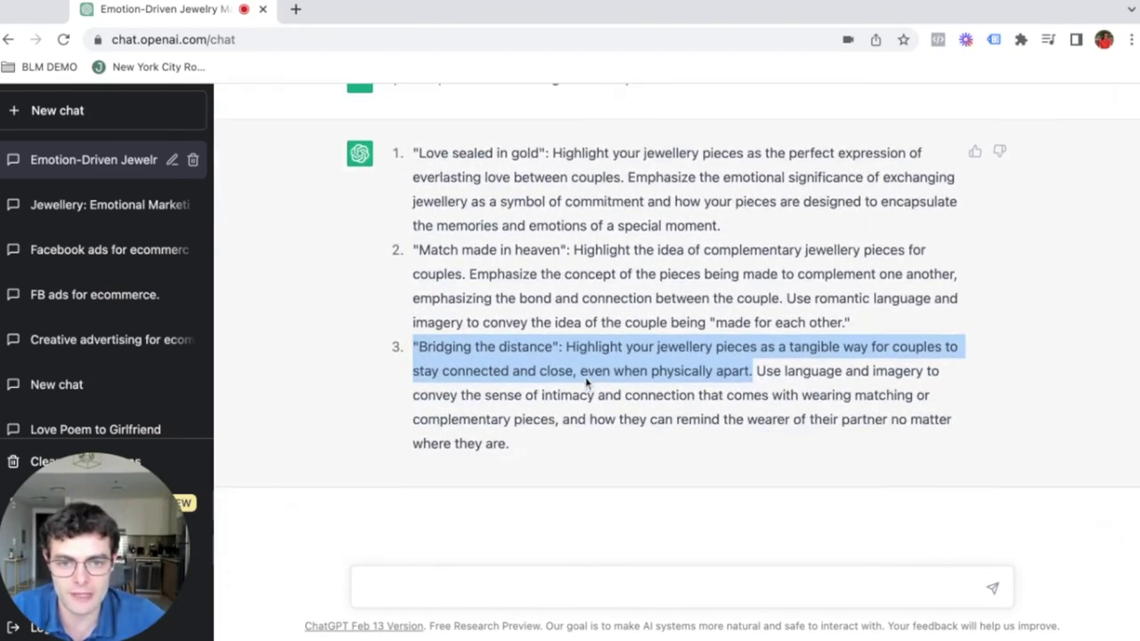
click(424, 362)
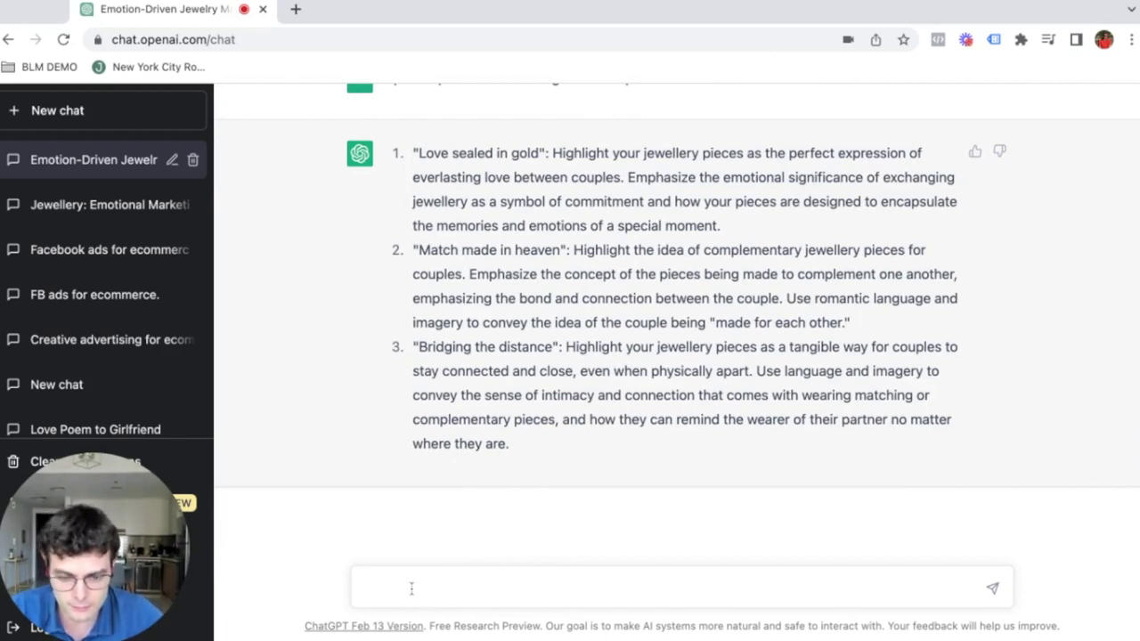
text(Come stai?)
- Draft a prompt for 5 ad copies on how couples stay connected in a long distance relationship
key(BackSpace)
key(BackSpace)
key(BackSpace)
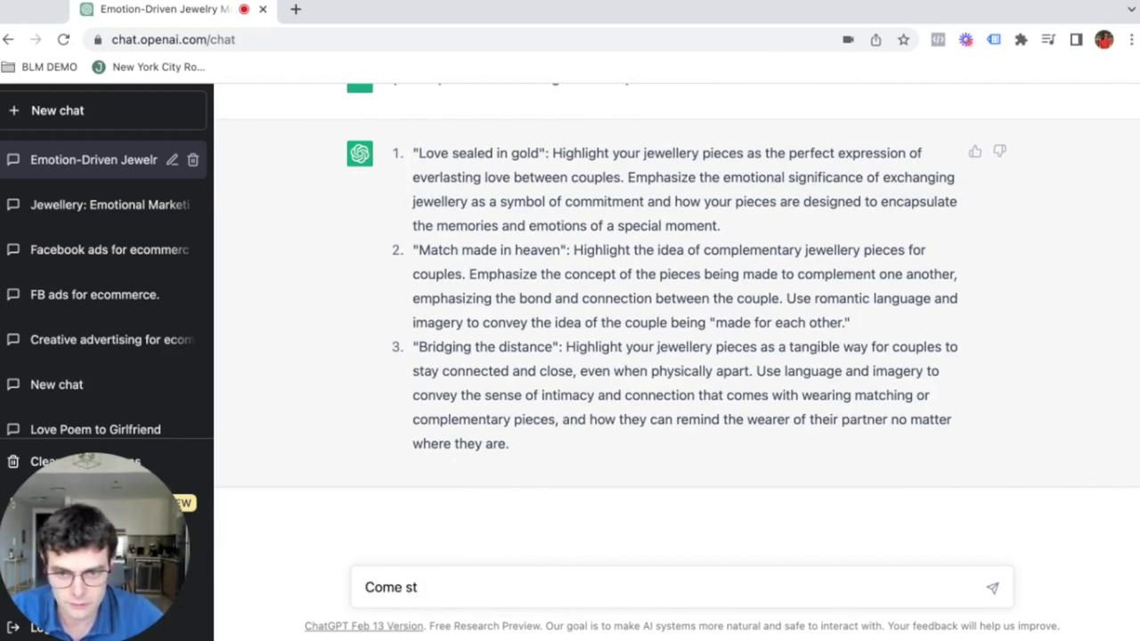
text(up with 4)
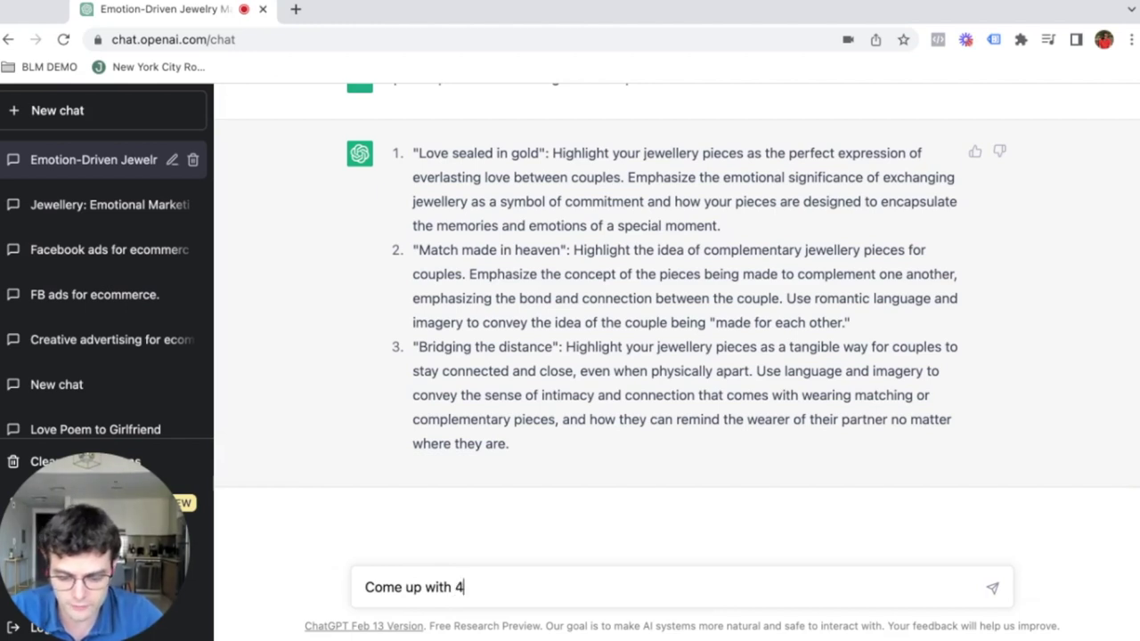
key(BackSpace)
text(5 ad copies)
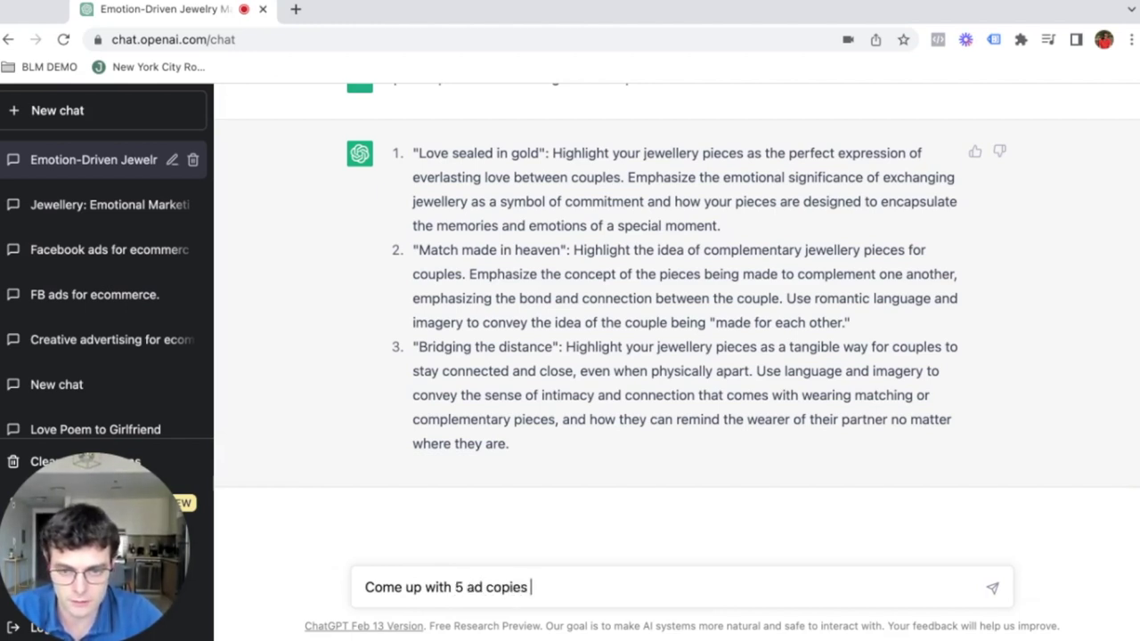
click(366, 587)
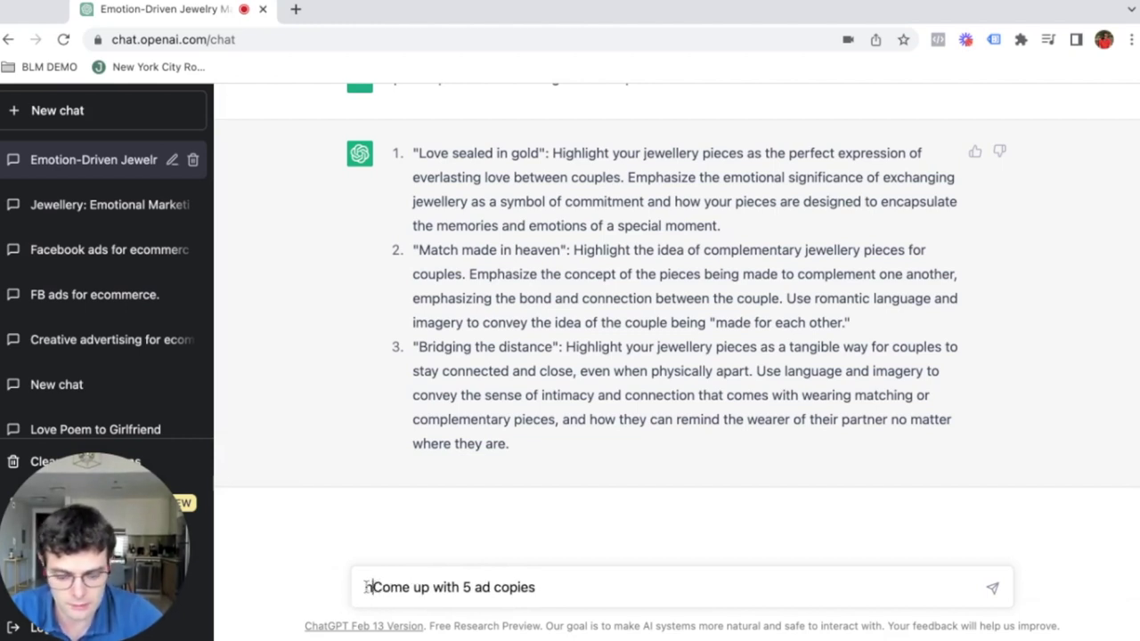
text(how)
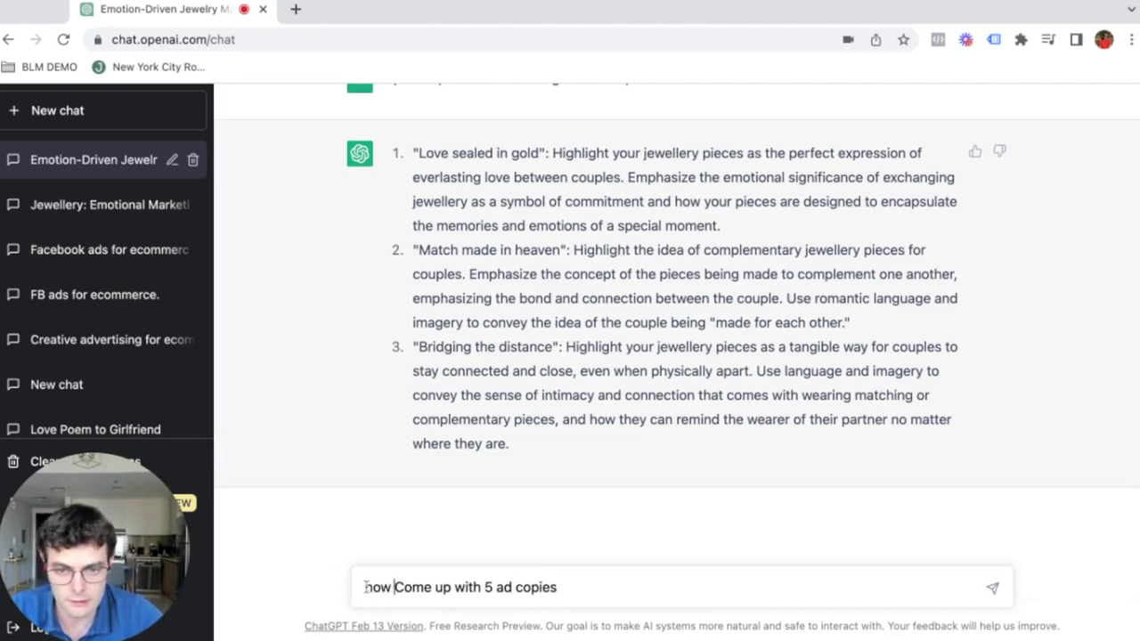
click(607, 583)
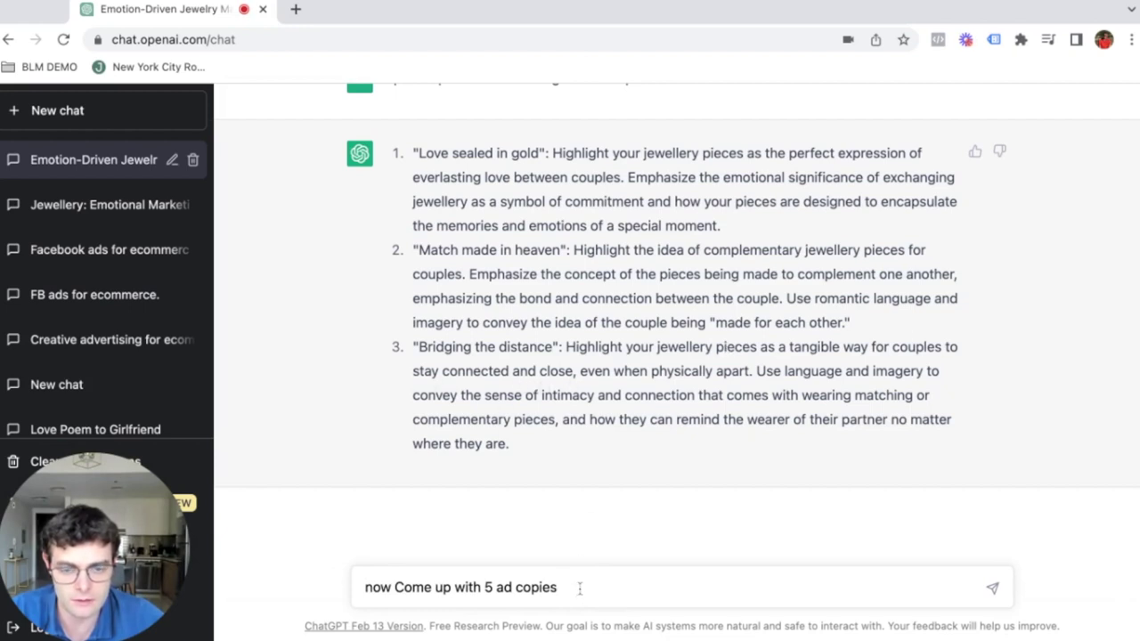
text(o emp)
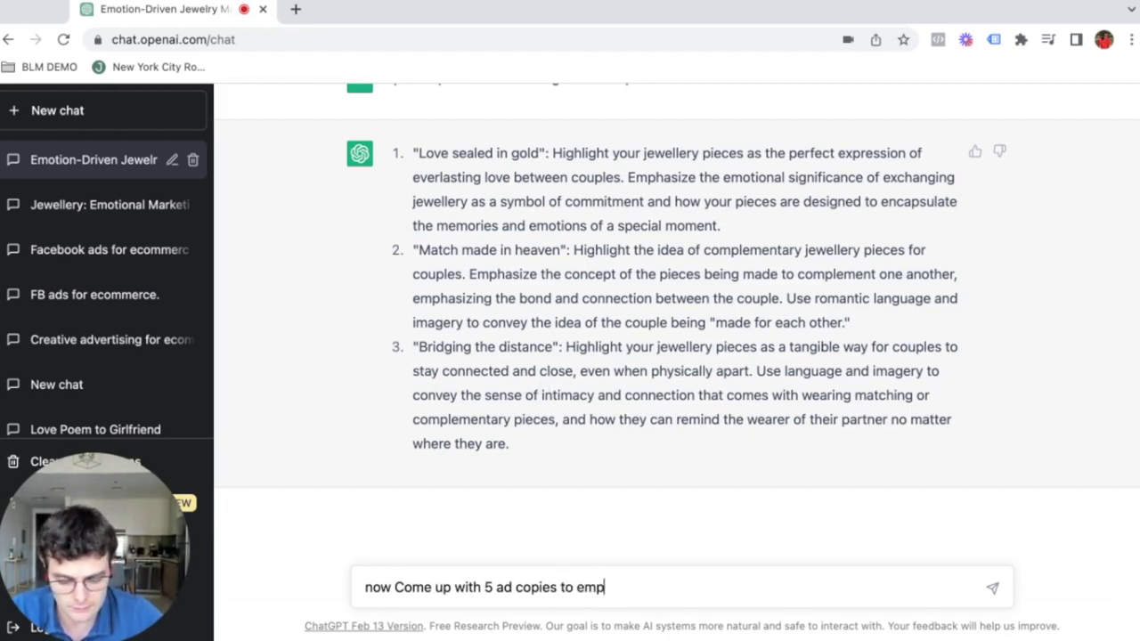
text(hasize the i)
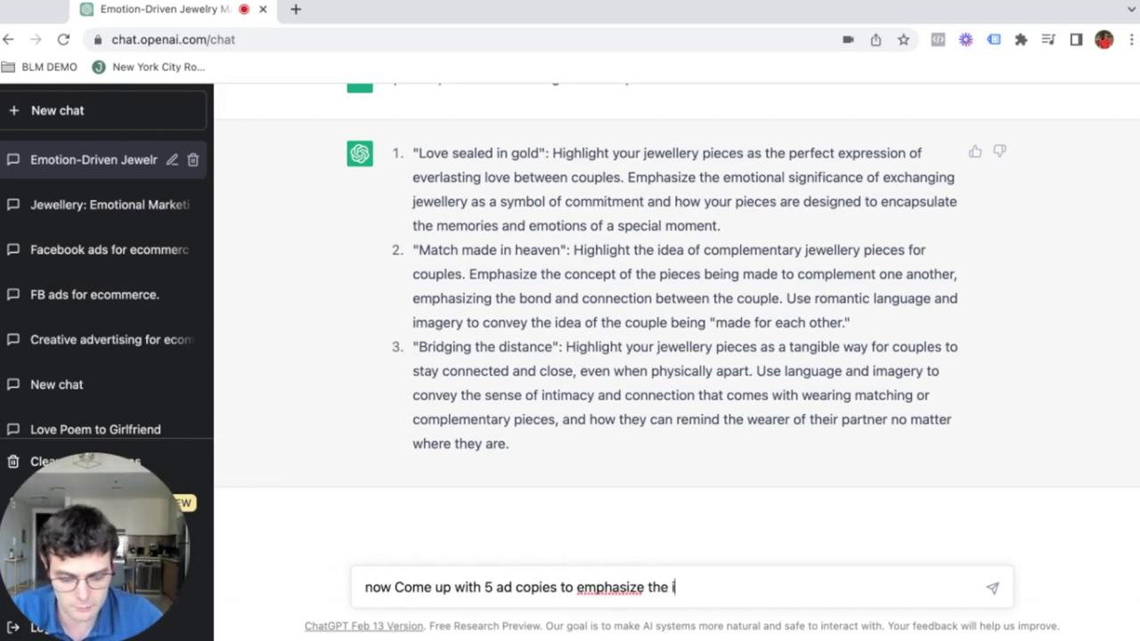
text(mportance of how)
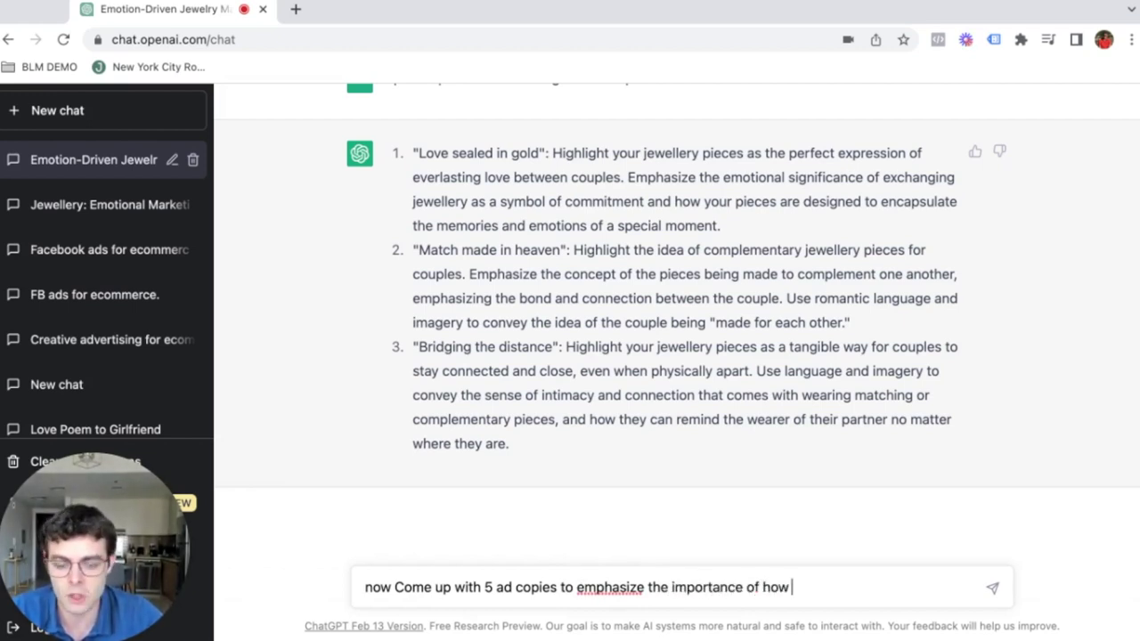
text(couples shoul)
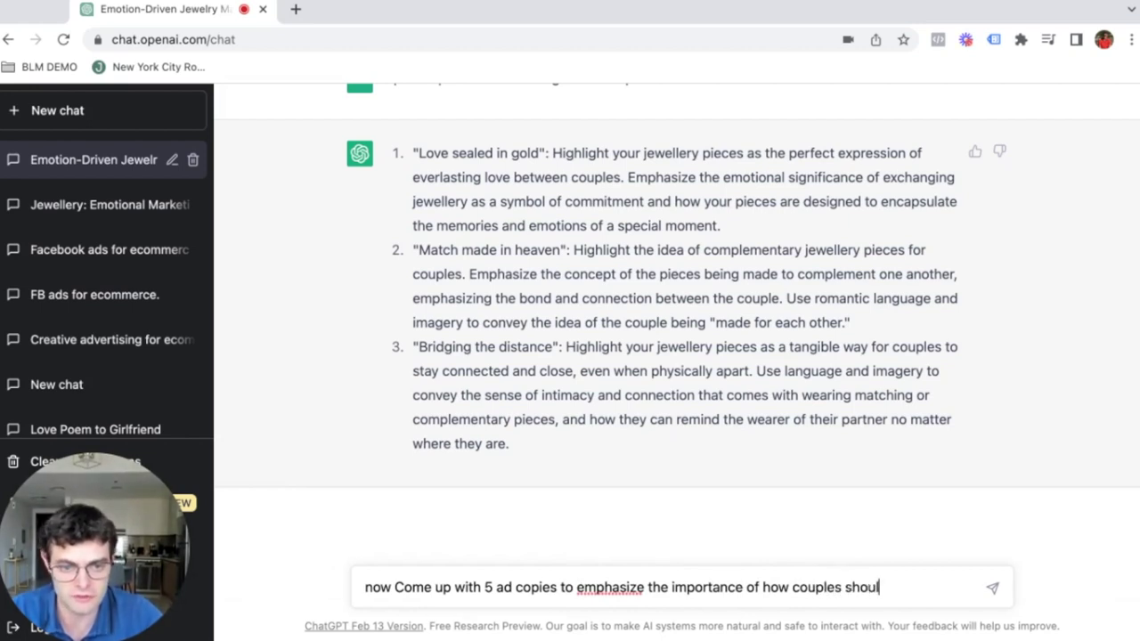
text(d stay connected)
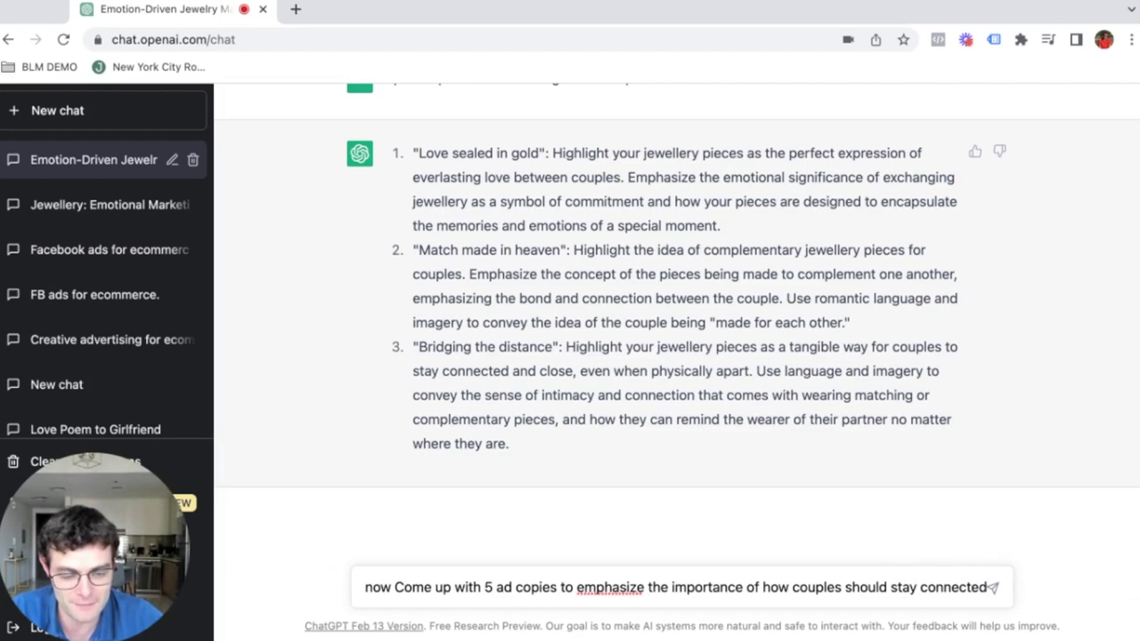
text( during a long d)
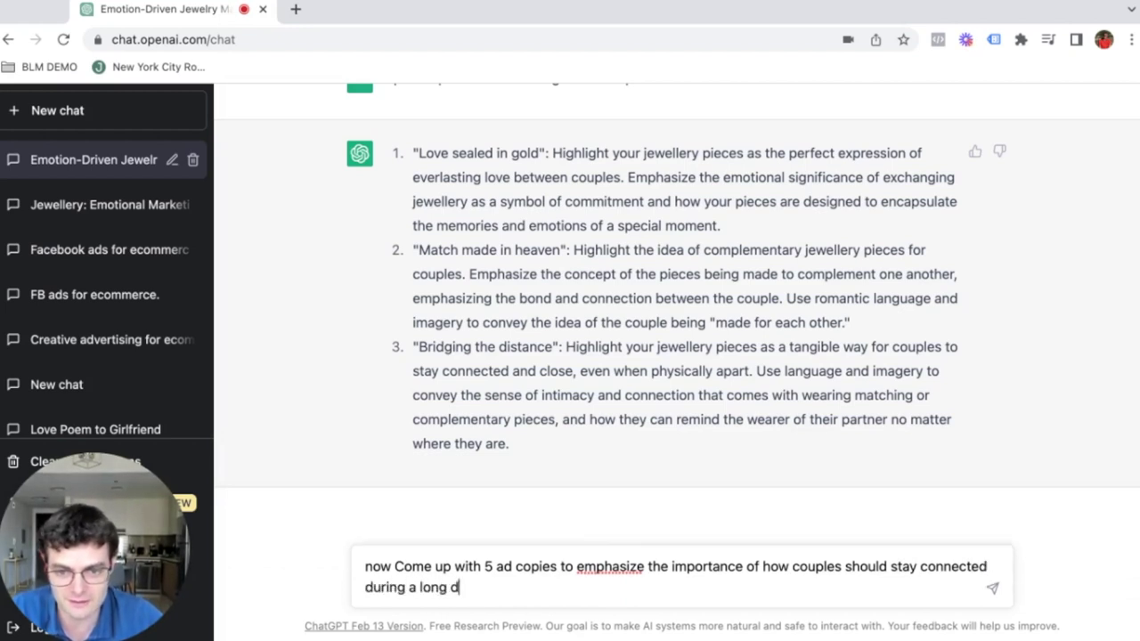
text(istance relation sh)
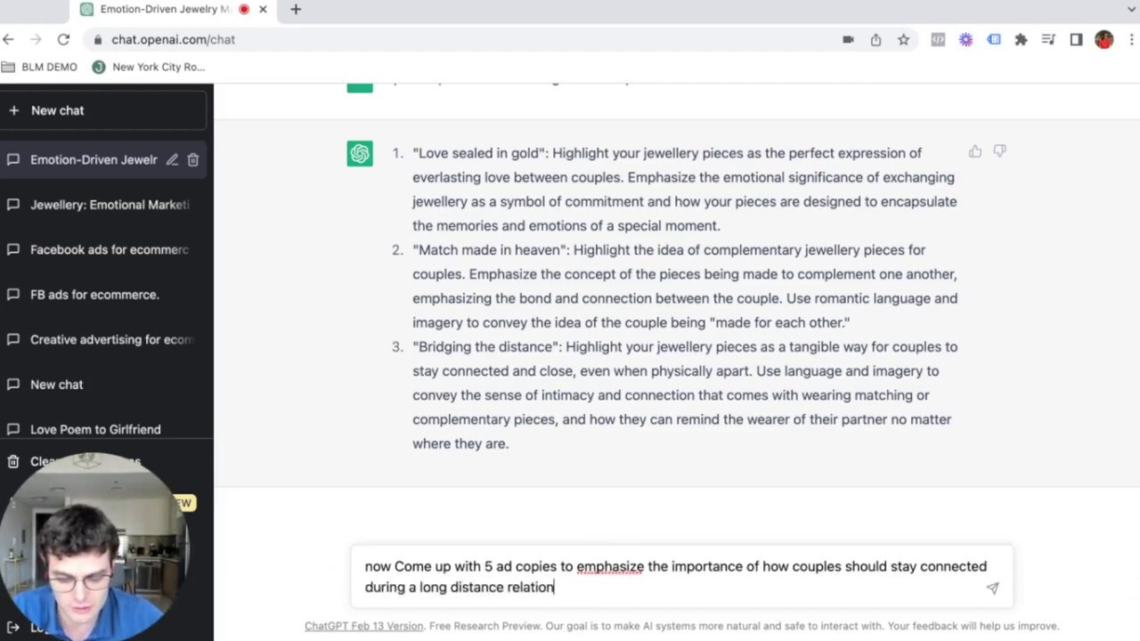
key(BackSpace)
text(ship)
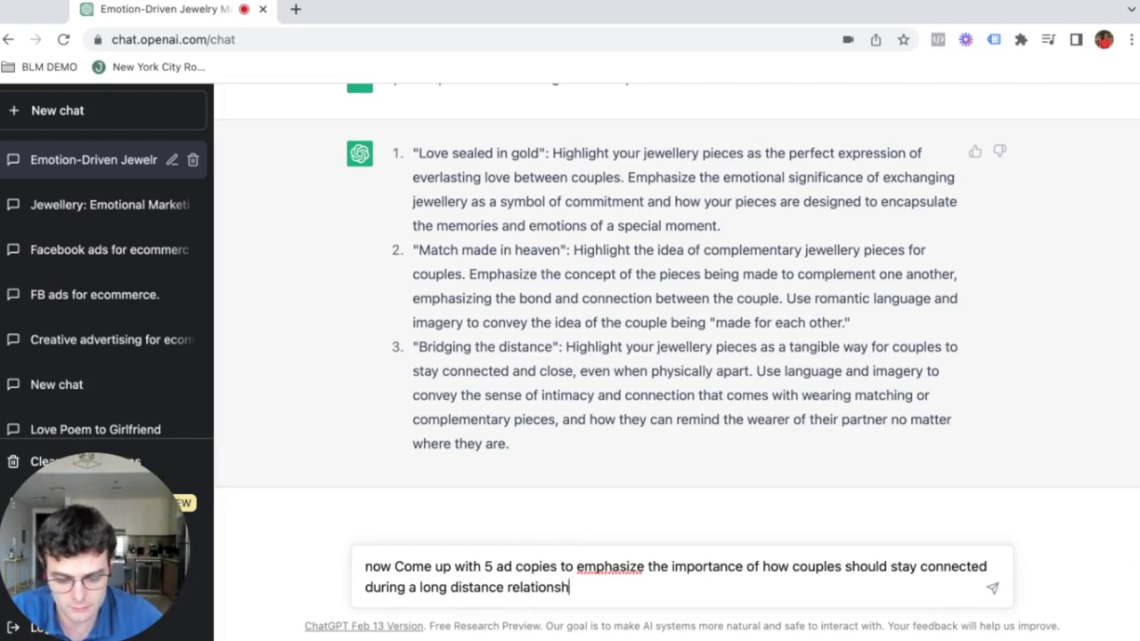
- Change the request to 3 short ad copies, respell 'emphasise', add a period and send
click(496, 567)
key(BackSpace)
text(3 )
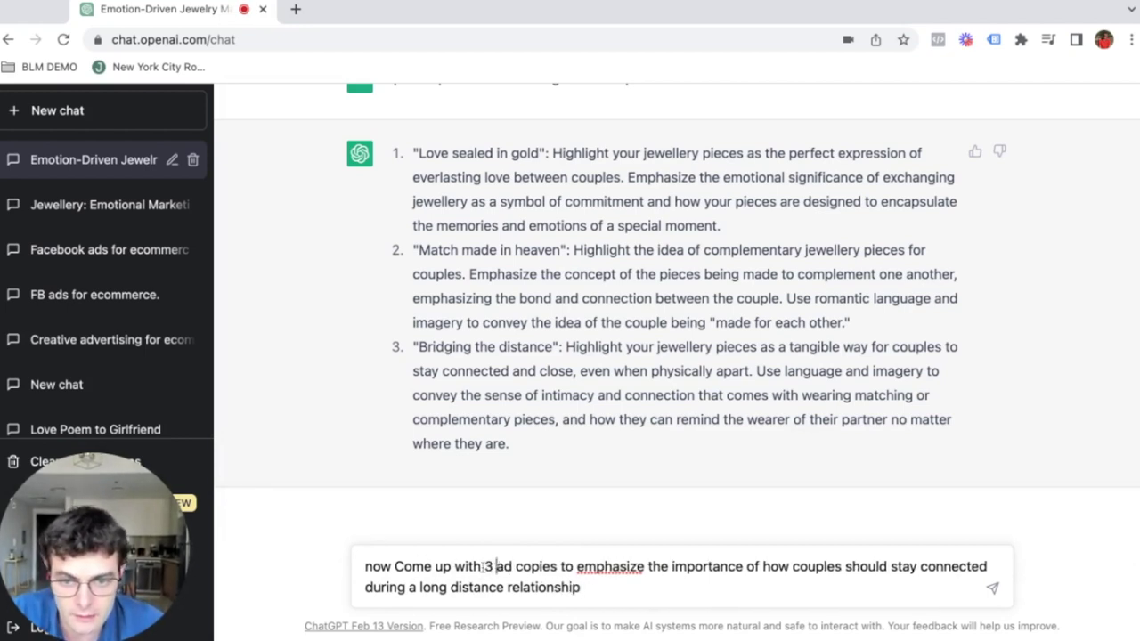
text(short)
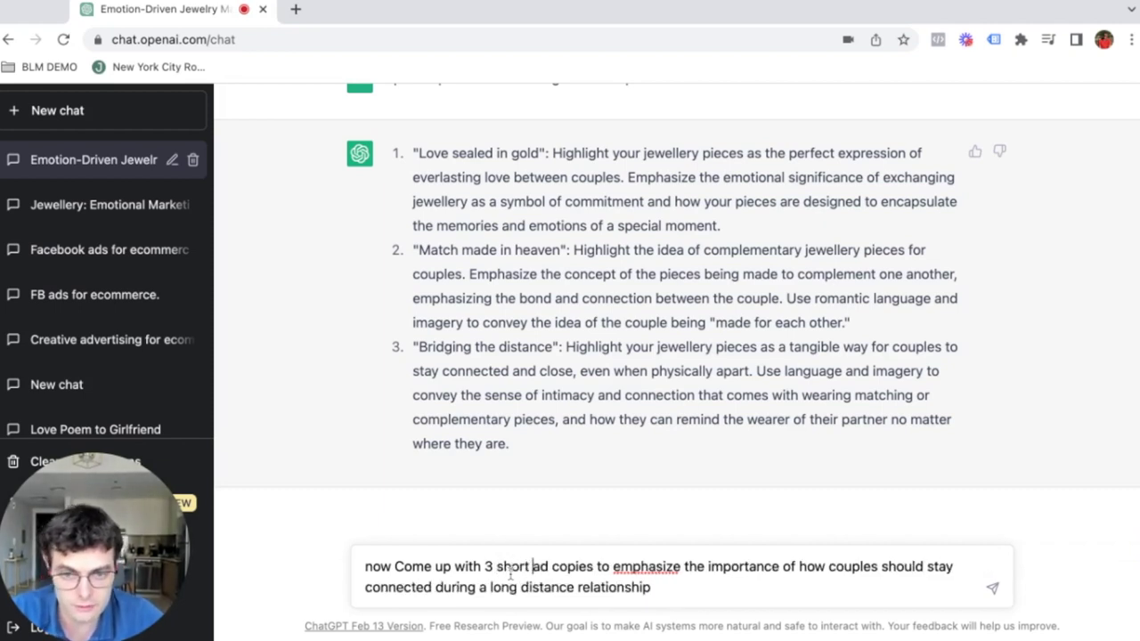
double_click(641, 567)
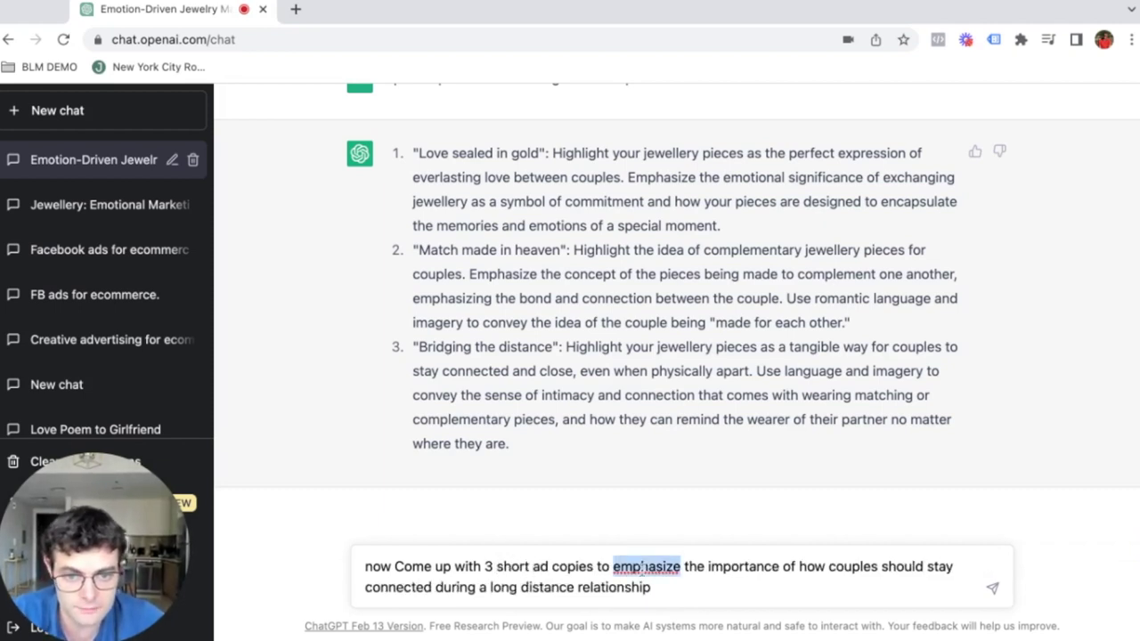
text(emphasise)
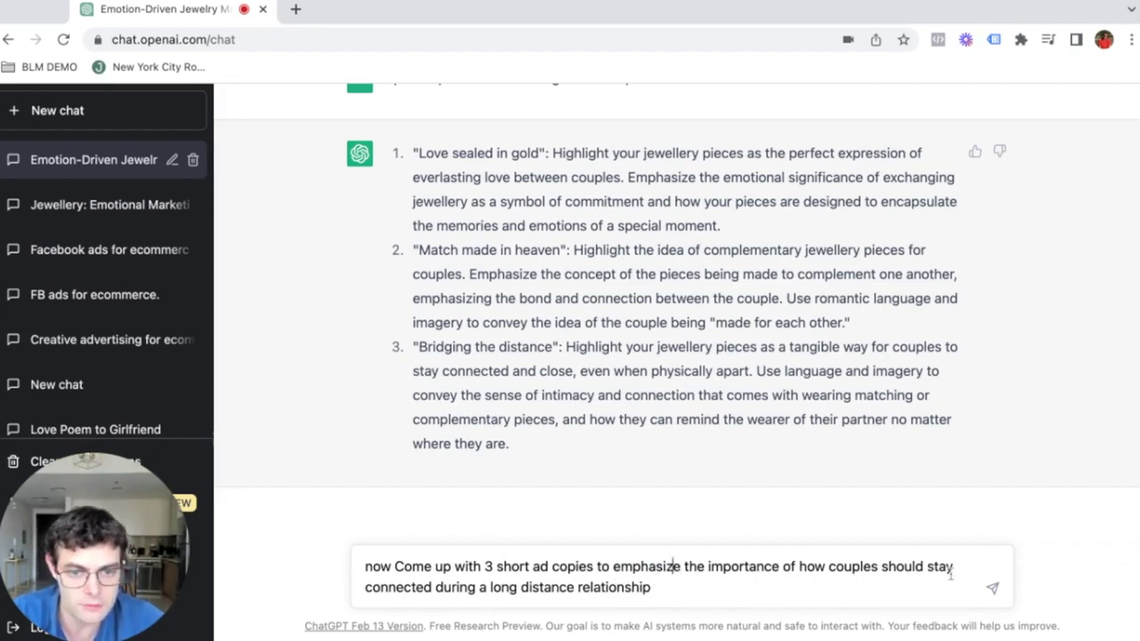
click(704, 587)
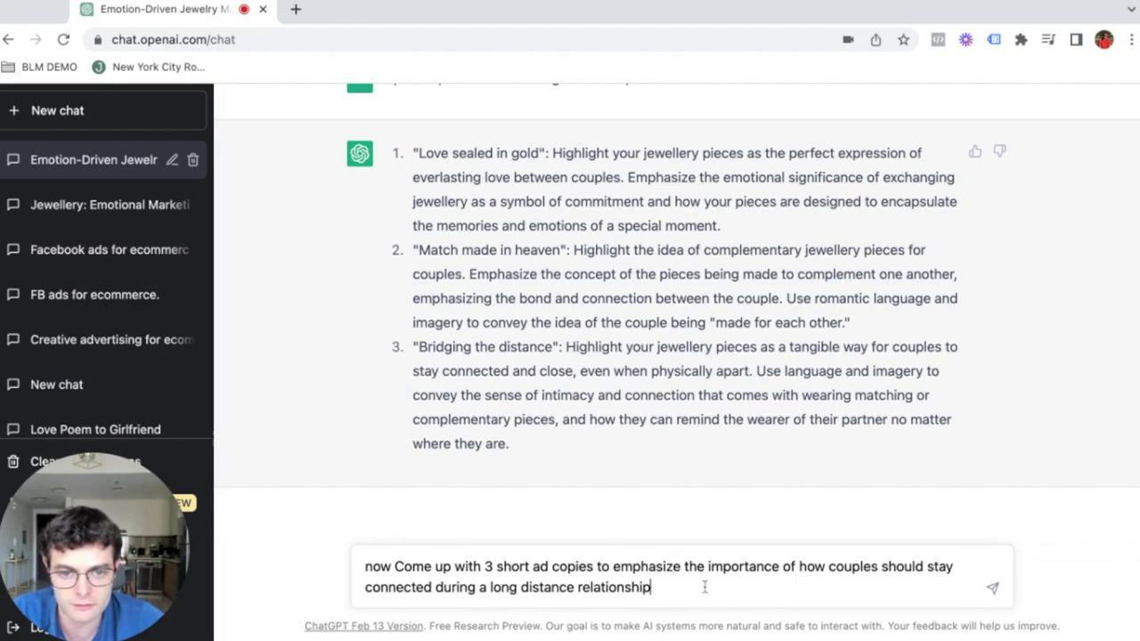
text(.)
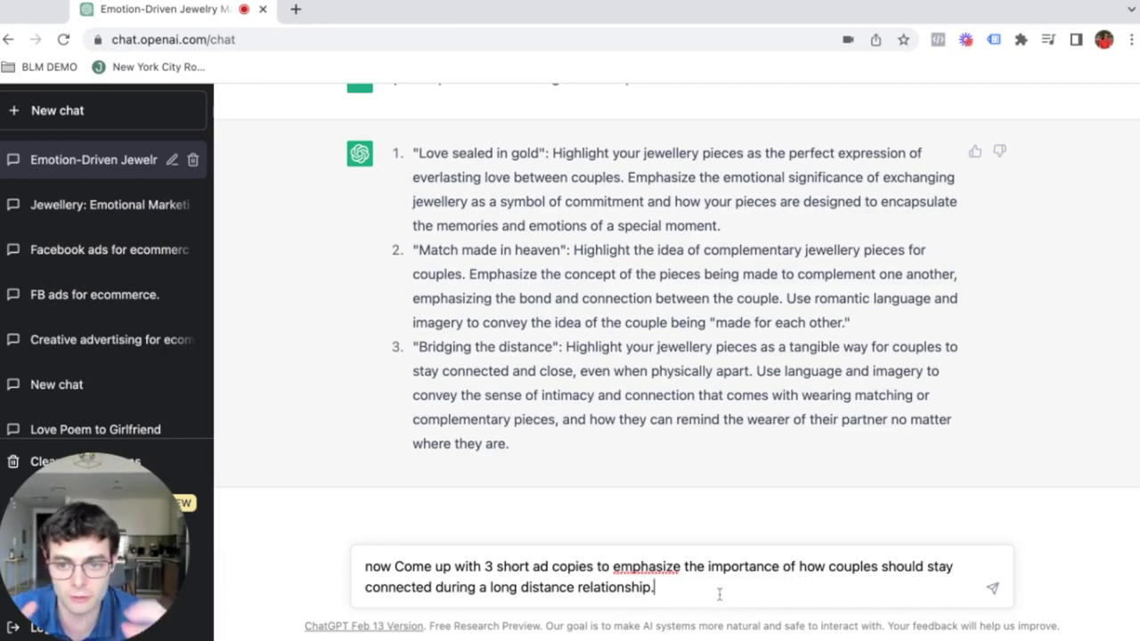
key(Return)
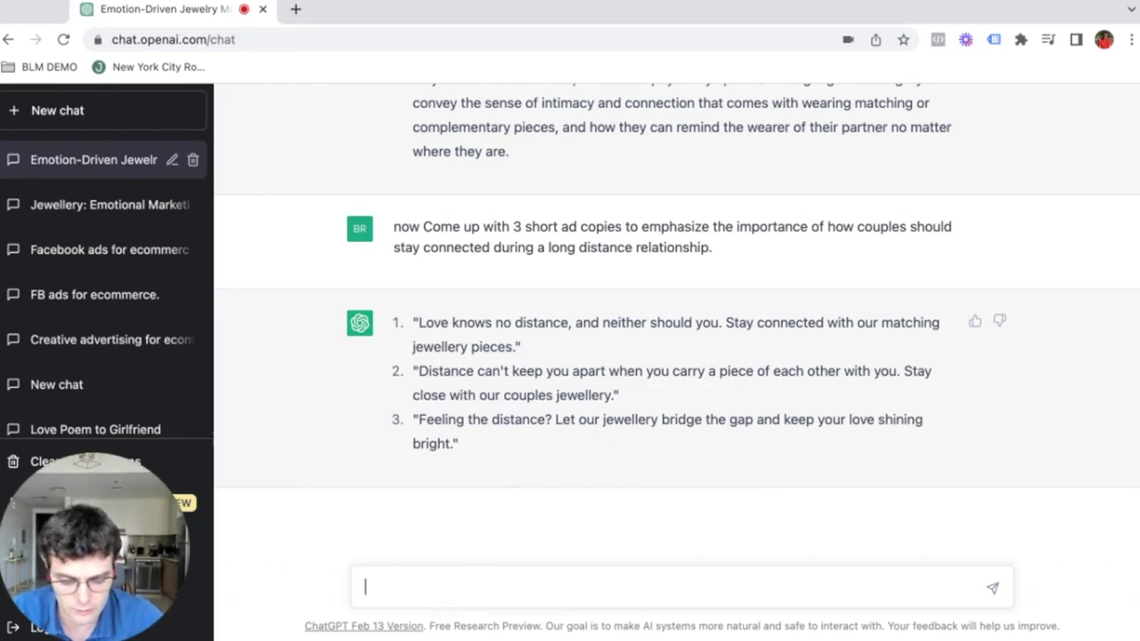
- Ask ChatGPT to make it more emotional and add a call to action at the end of the copy
text(now add a)
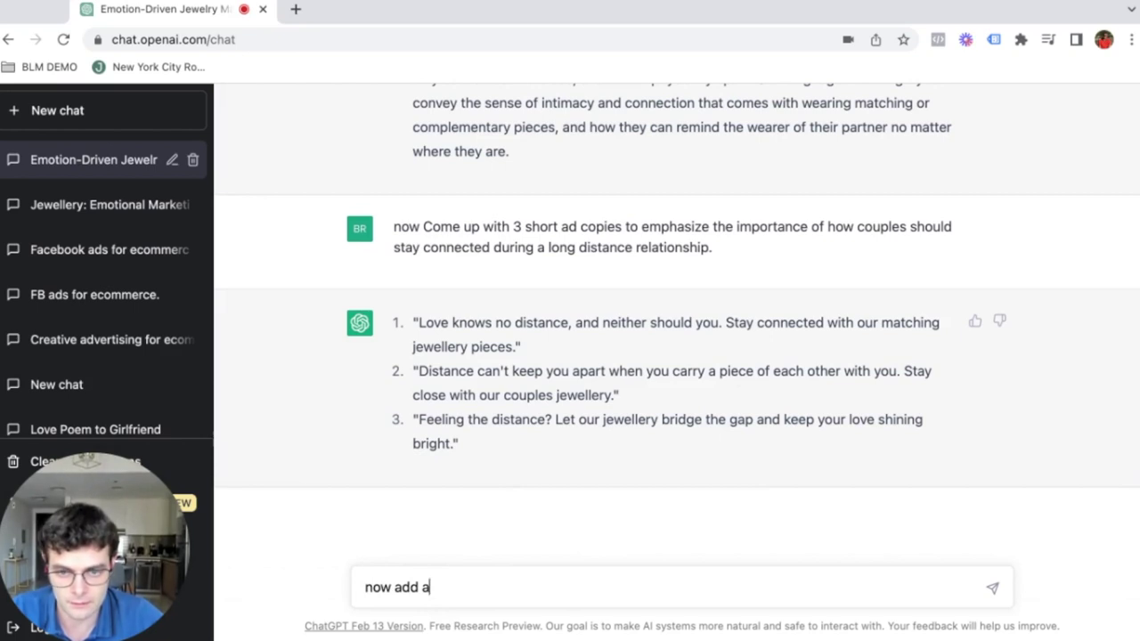
key(BackSpace)
key(BackSpace)
key(BackSpace)
key(BackSpace)
key(BackSpace)
key(BackSpace)
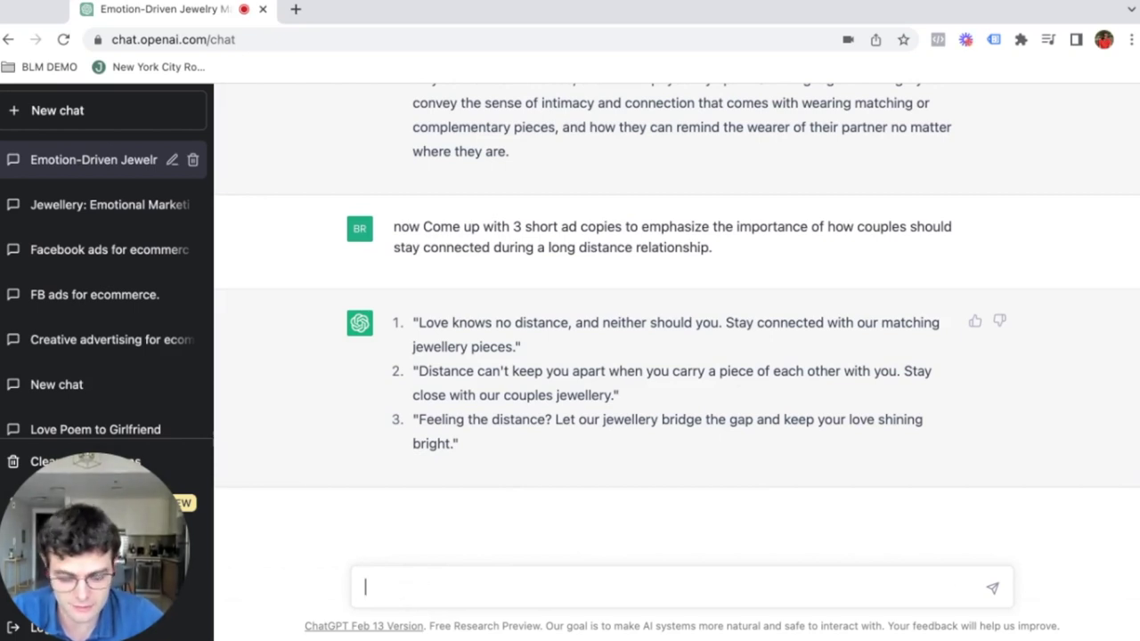
text(make it more emo)
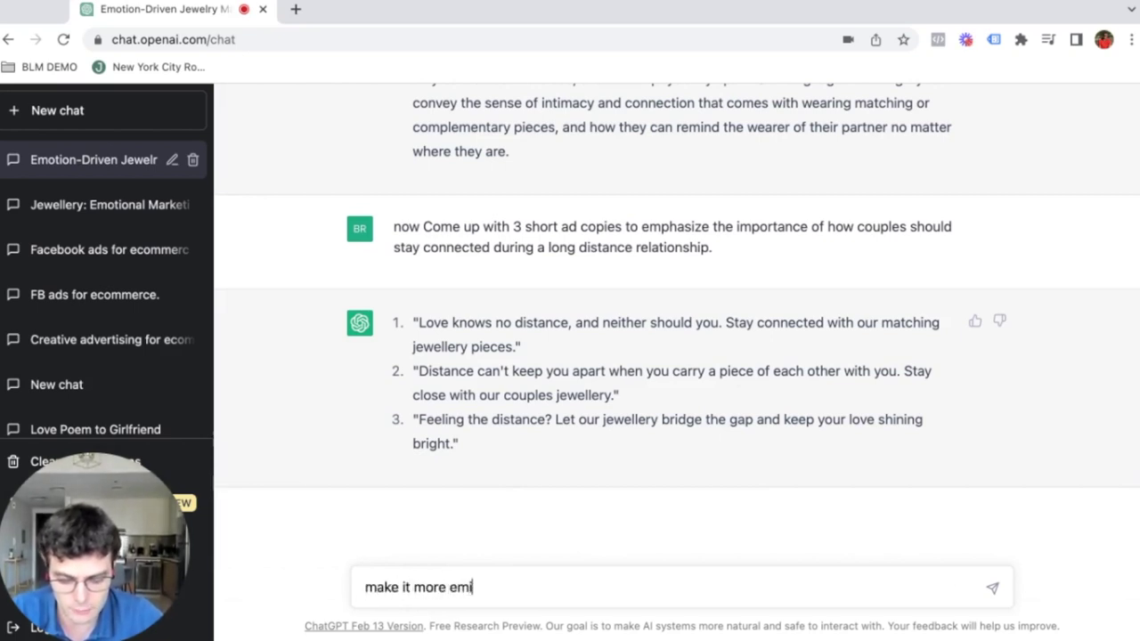
text(tional)
key(BackSpace)
key(BackSpace)
key(BackSpace)
key(BackSpace)
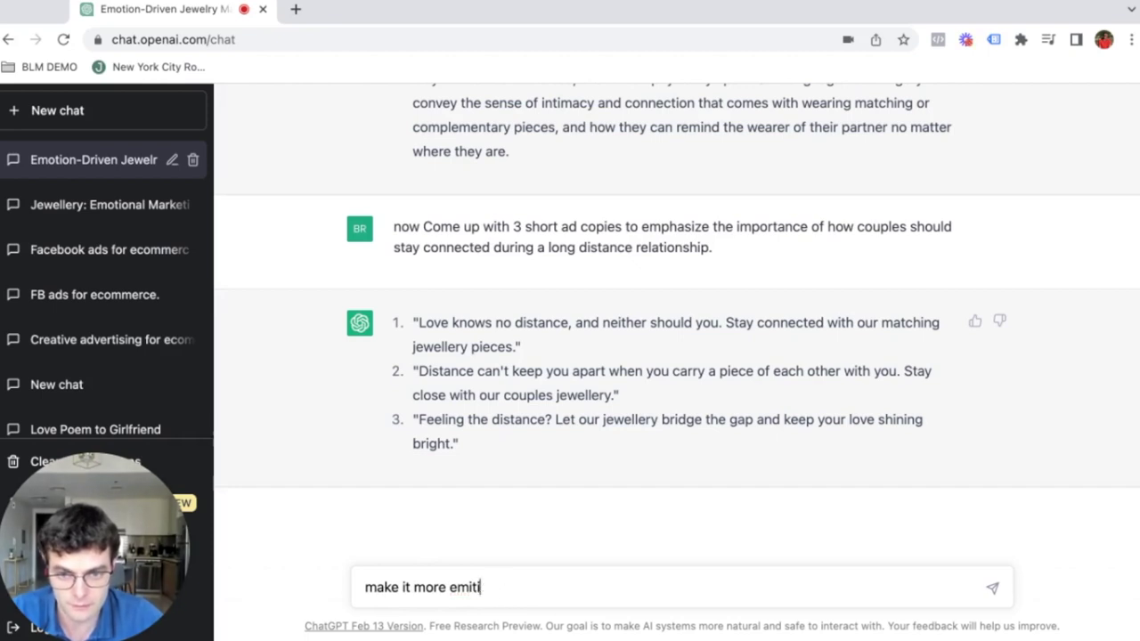
text(nal and add a call to action)
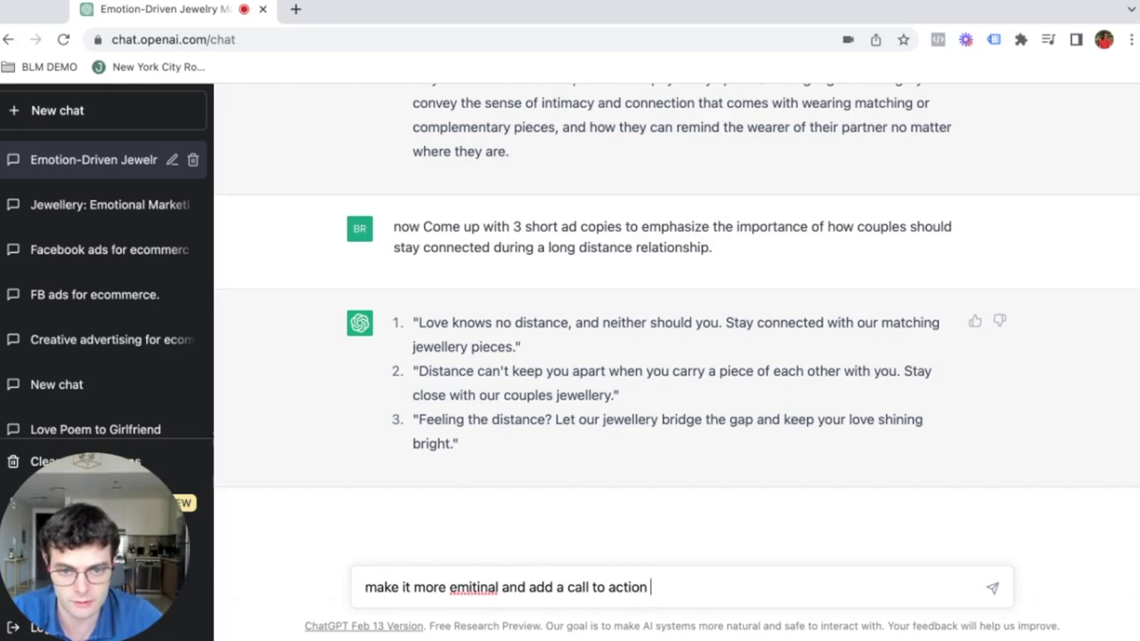
text( at the end of the copy)
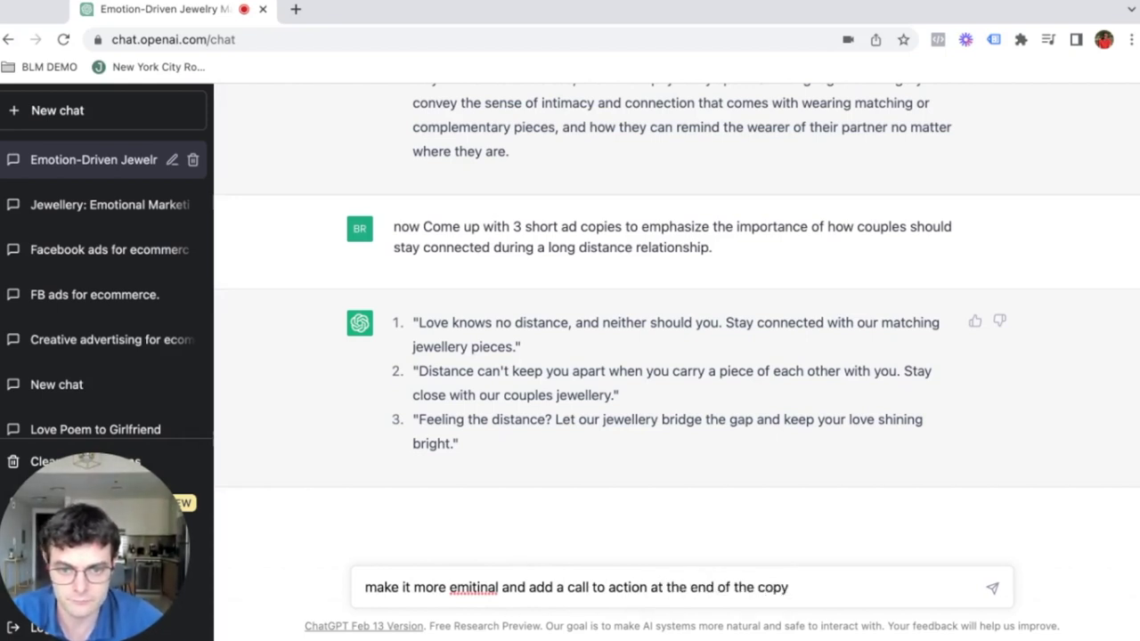
double_click(481, 588)
text(emo)
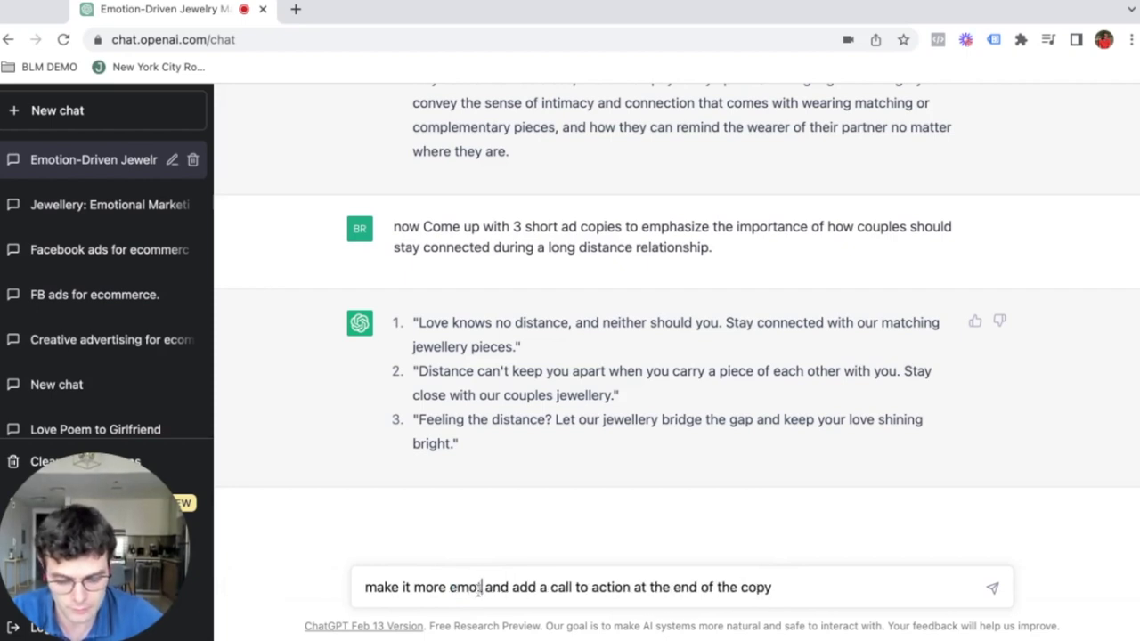
text(tional)
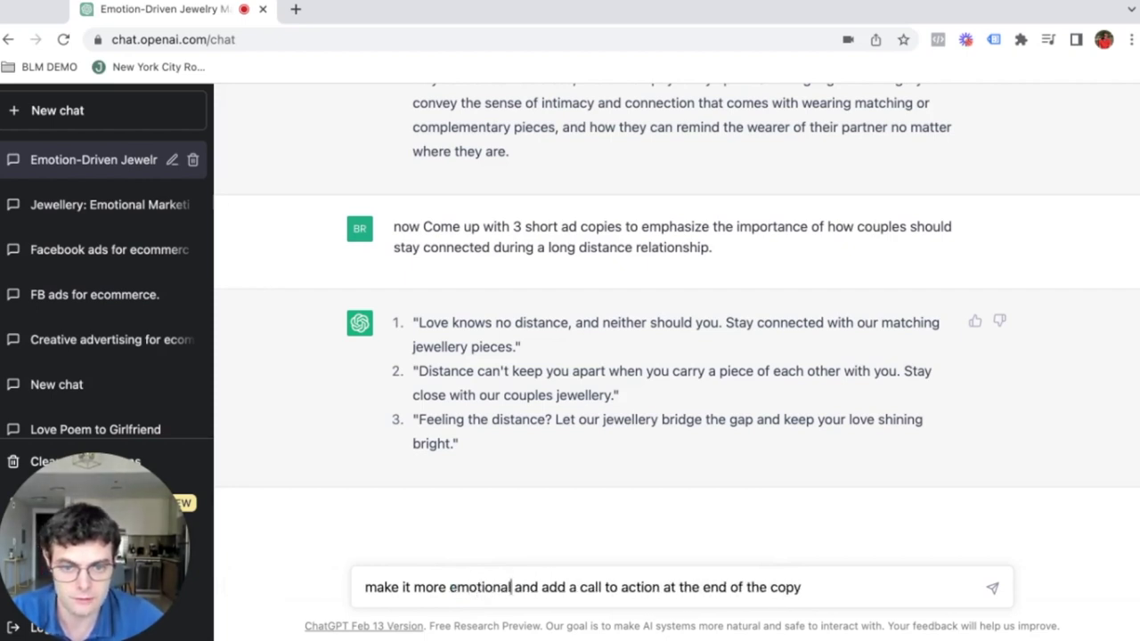
key(Return)
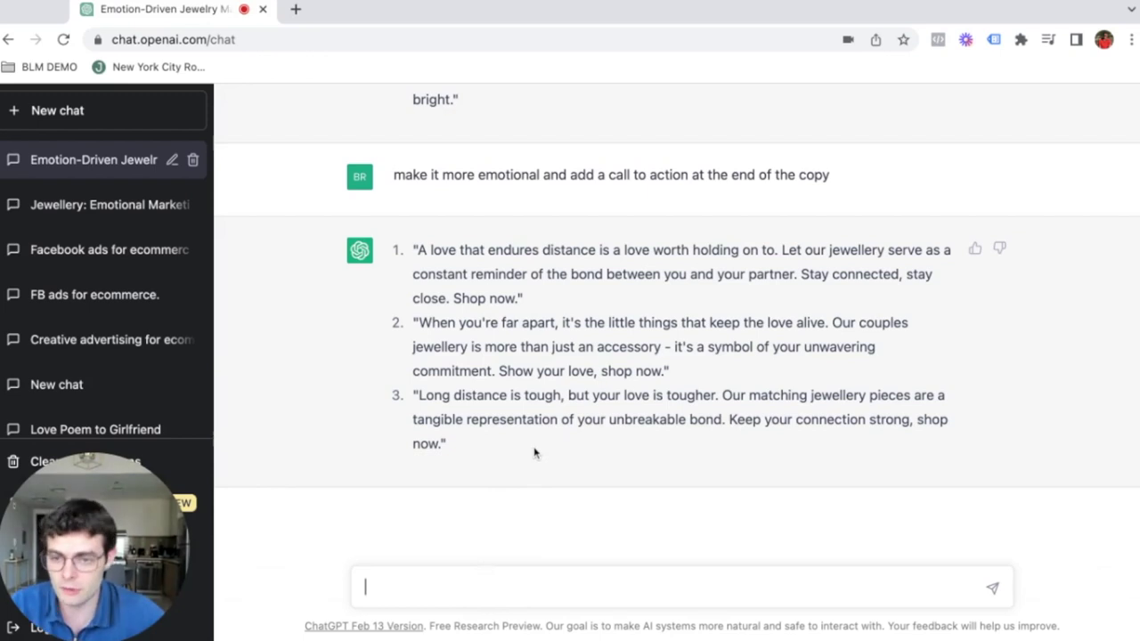
scroll(525, 428, up, 2)
- Request 5 emotionally driven headlines for these ad copies
scroll(481, 311, down, 2)
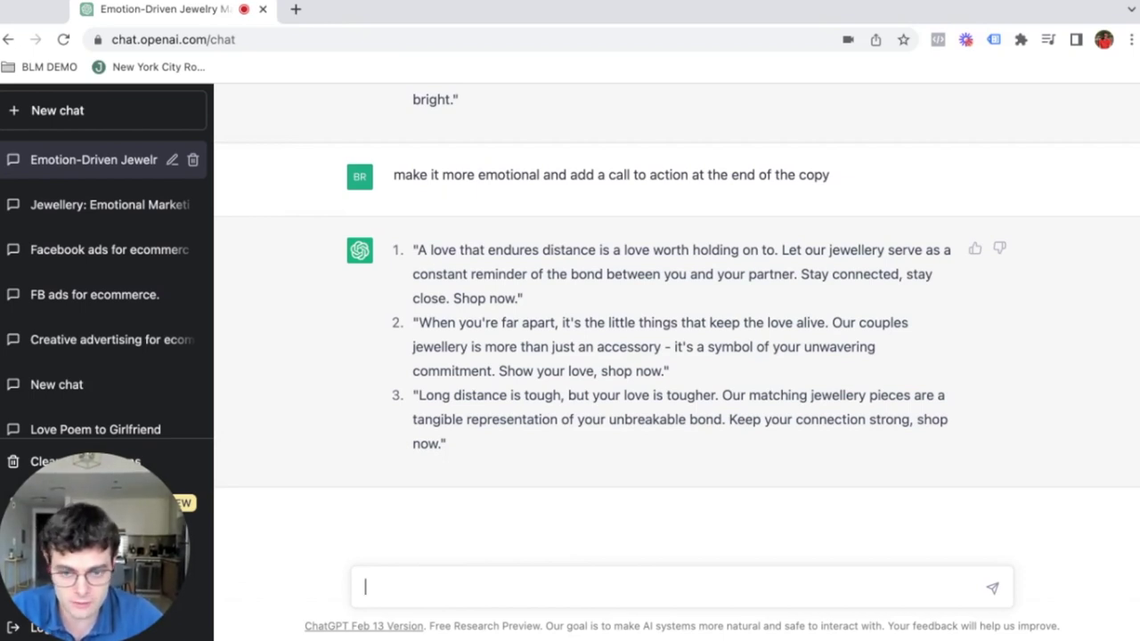
text(Now)
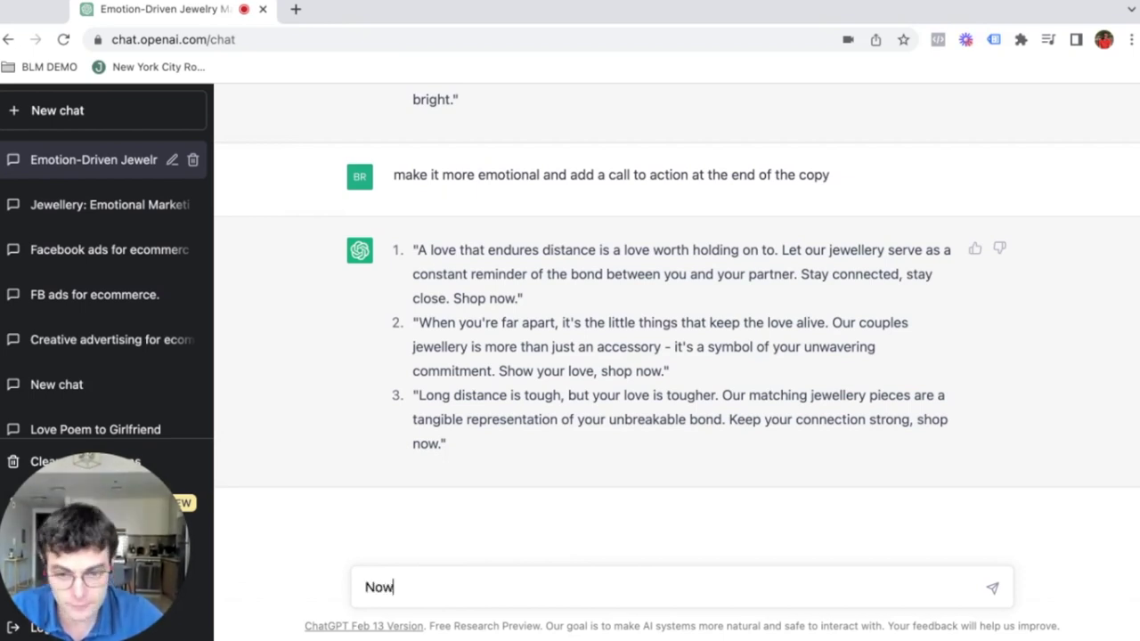
text( come s)
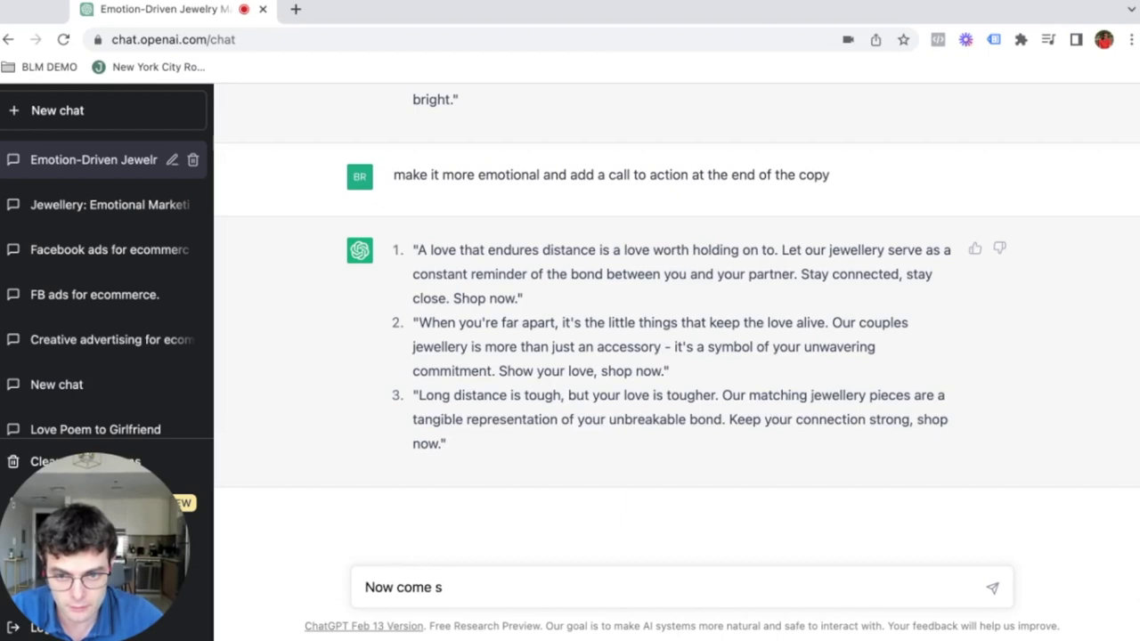
text(tai?up with 5)
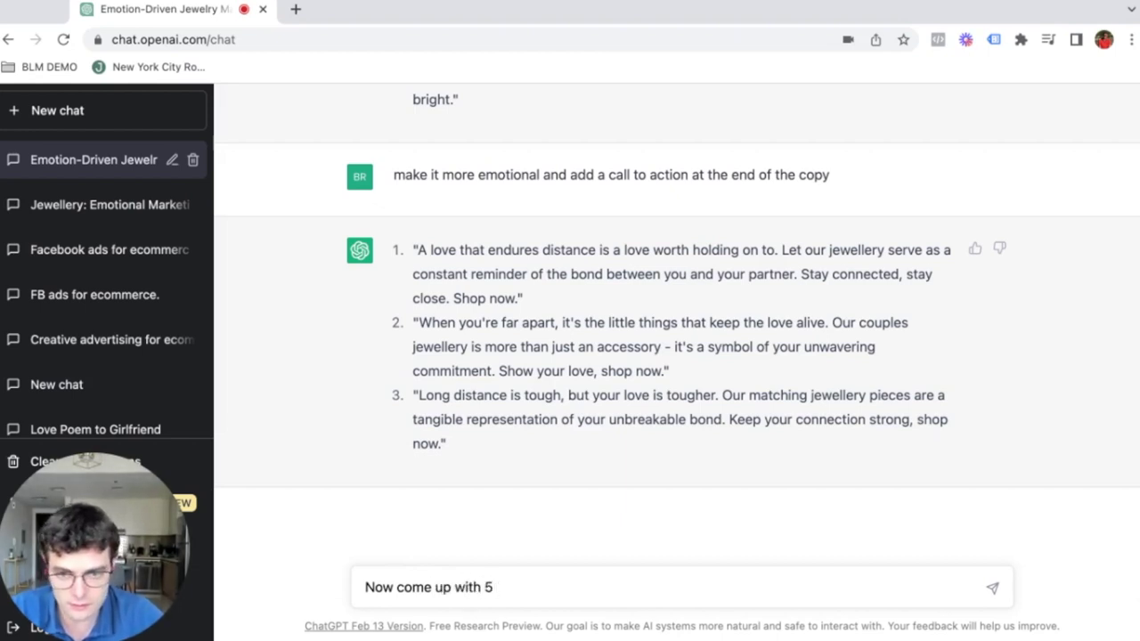
text( emotionally)
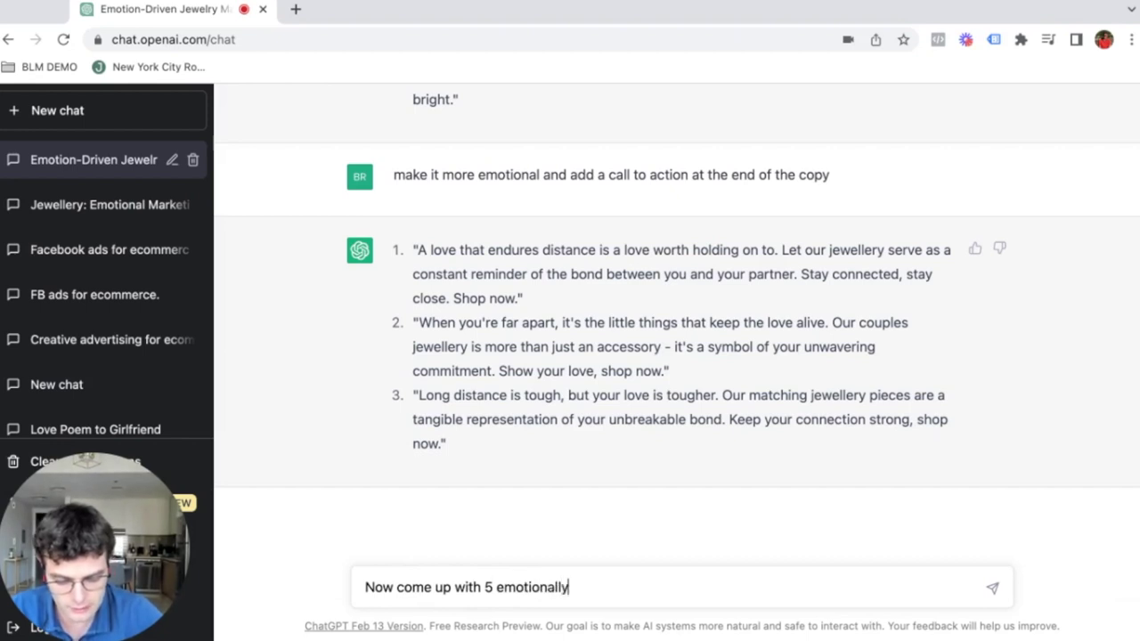
text(dr driven )
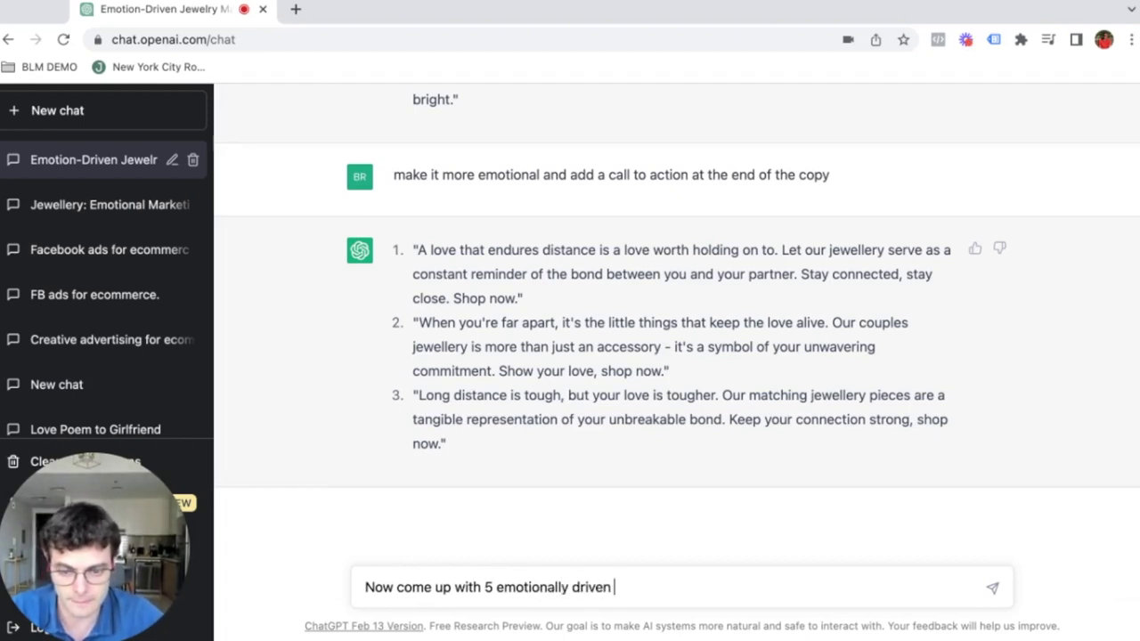
text(headlines for t)
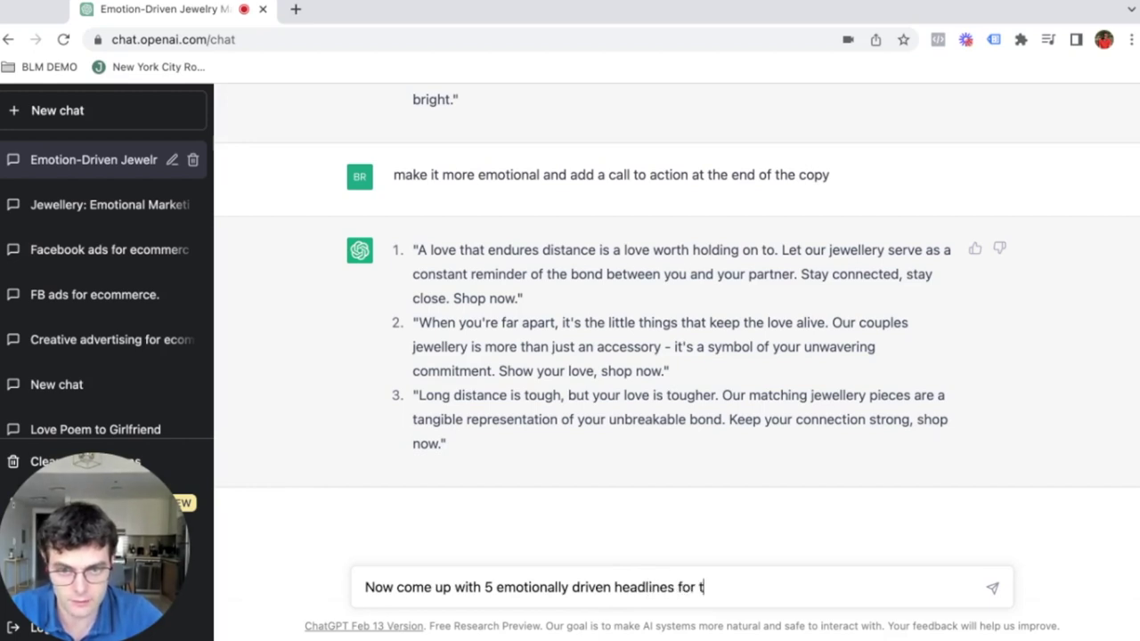
text(hese ad)
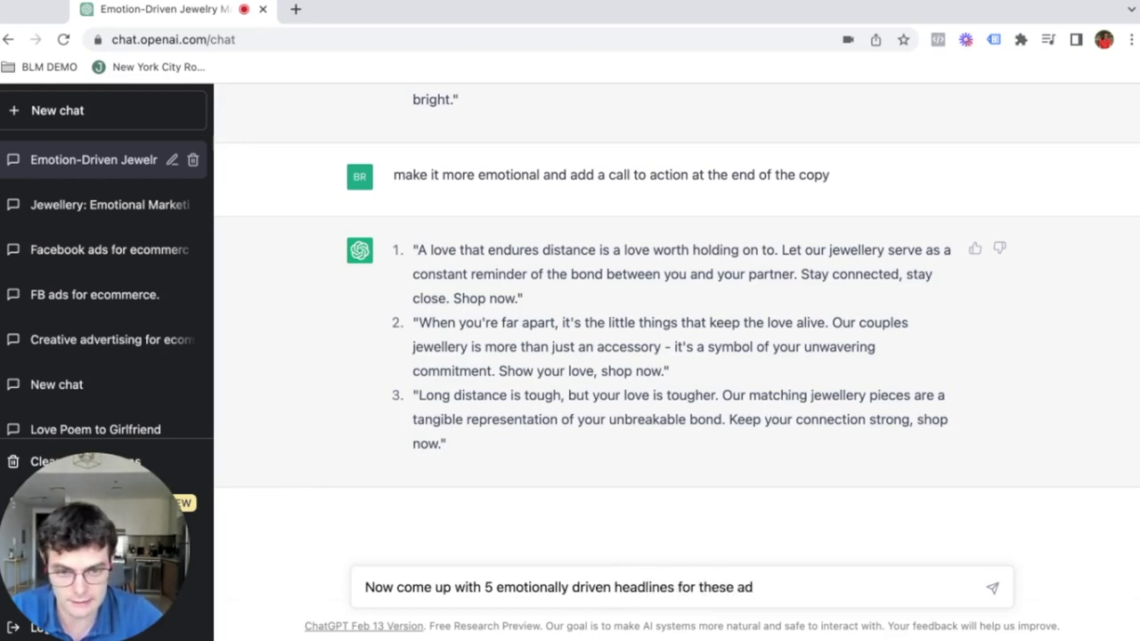
text( copies)
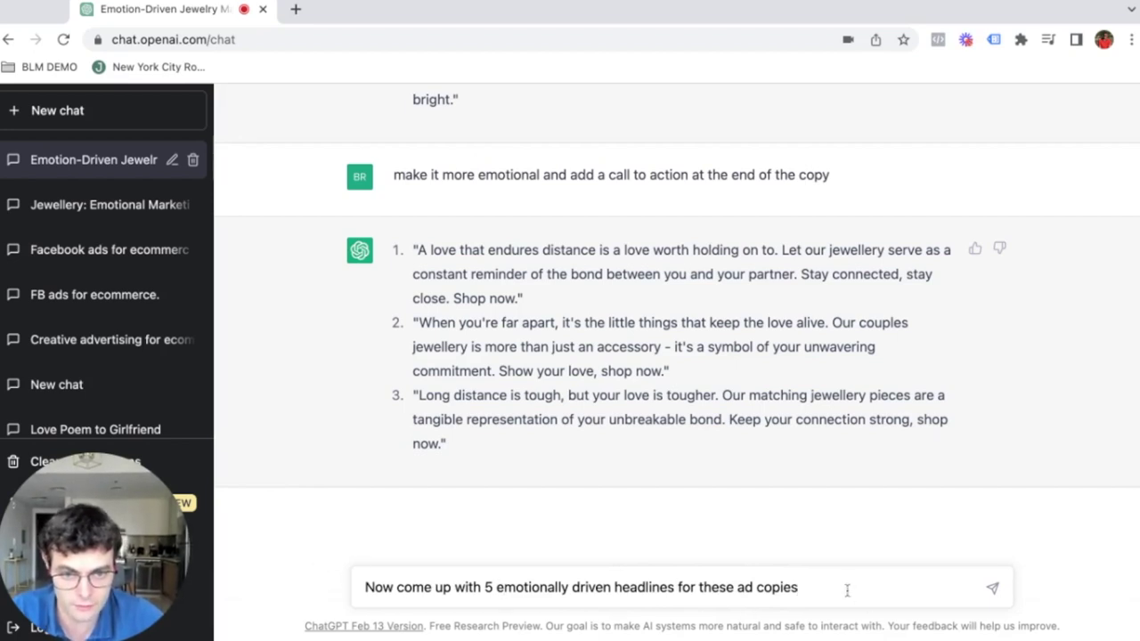
key(Return)
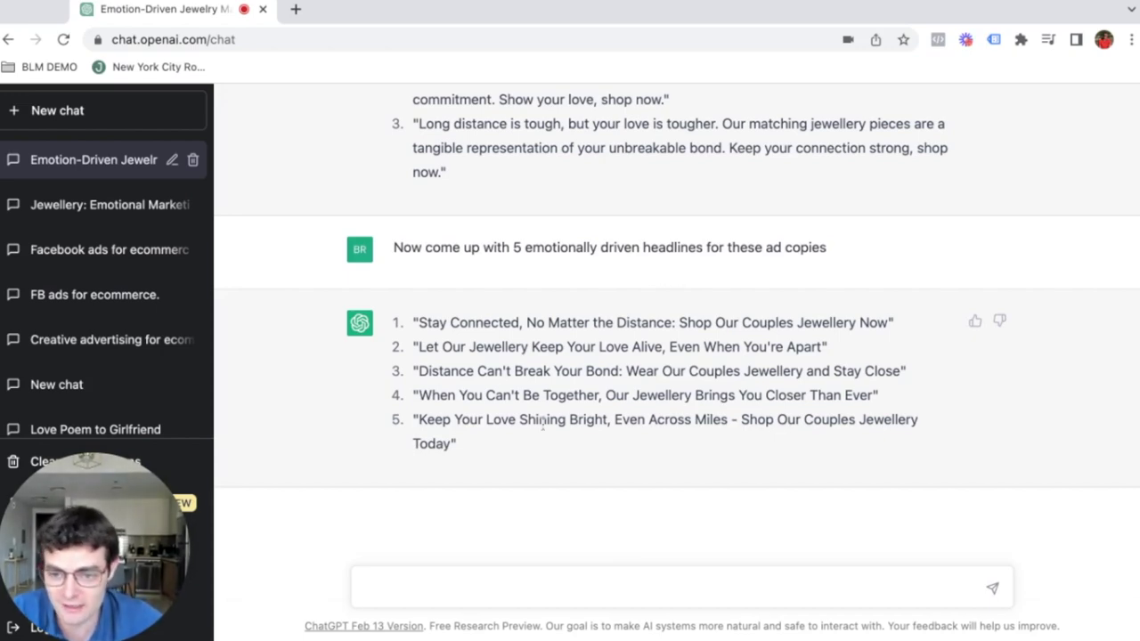
scroll(542, 426, up, 8)
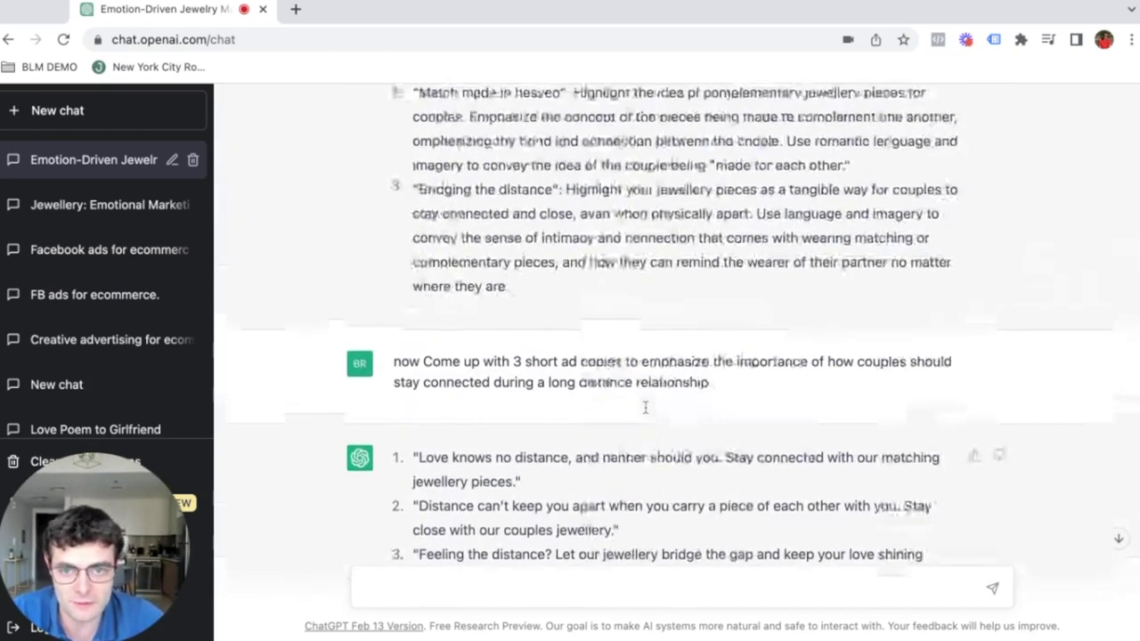
scroll(534, 415, down, 10)
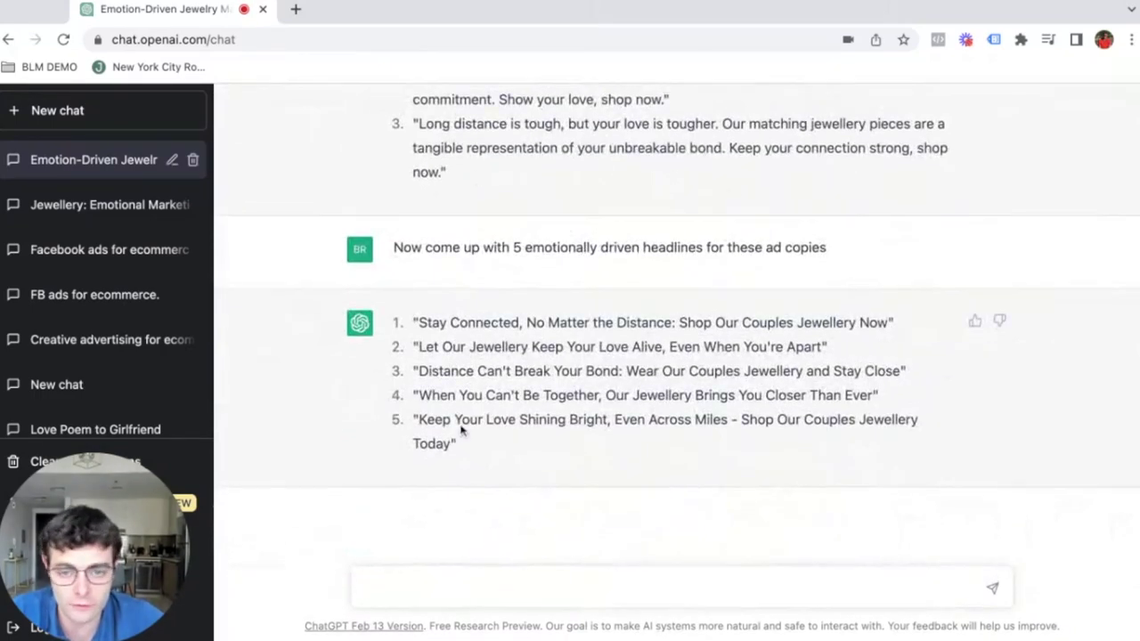
scroll(537, 333, up, 5)
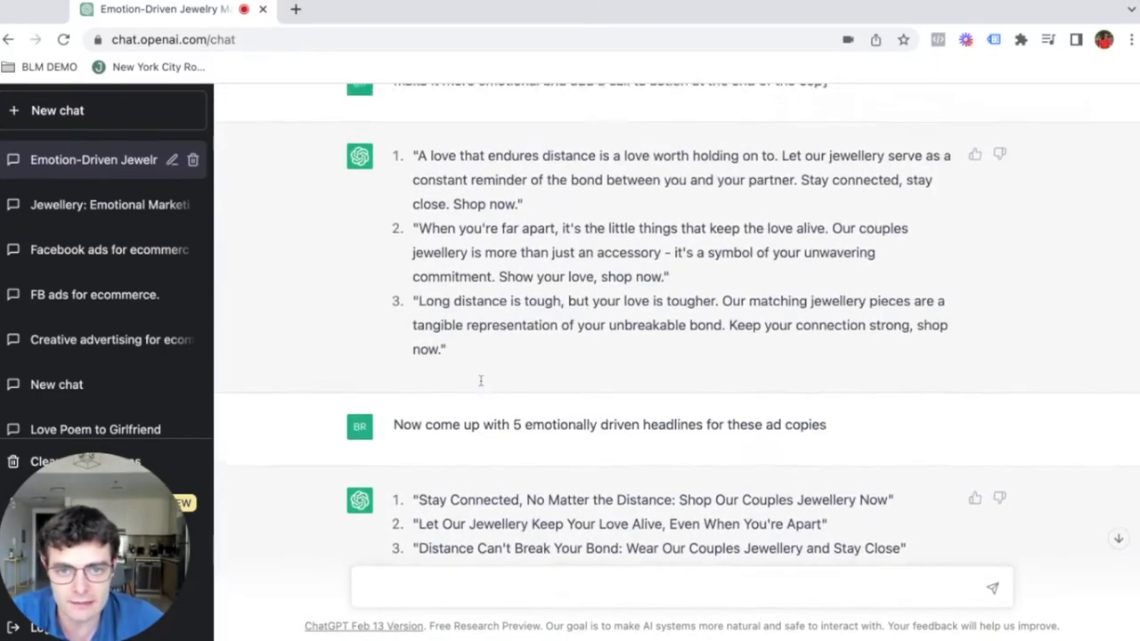
scroll(536, 334, up, 8)
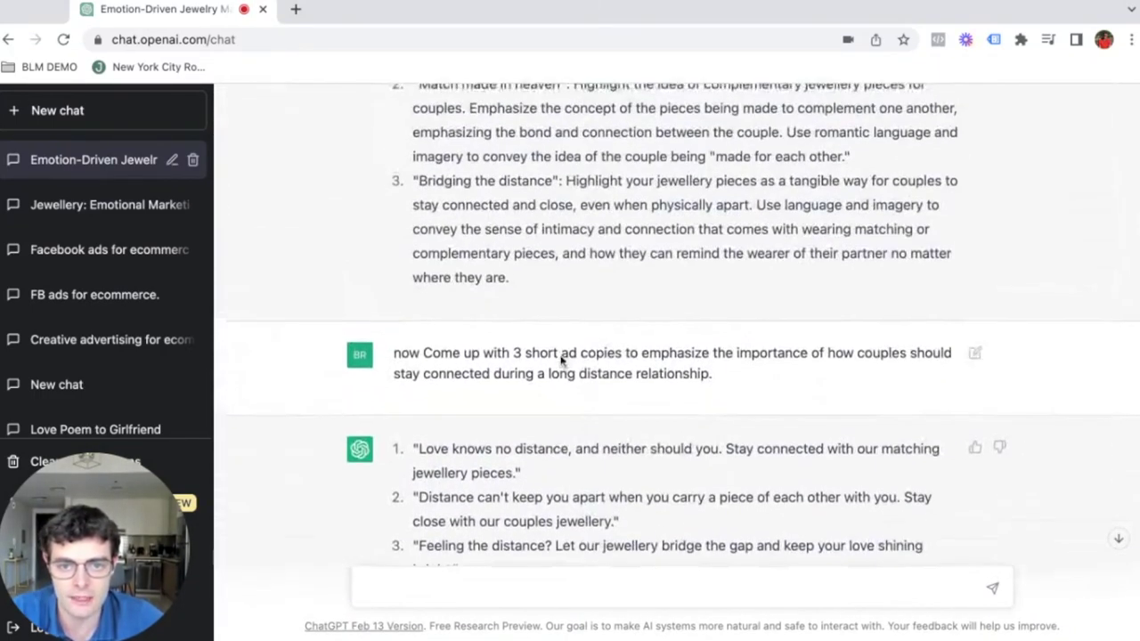
scroll(536, 240, down, 10)
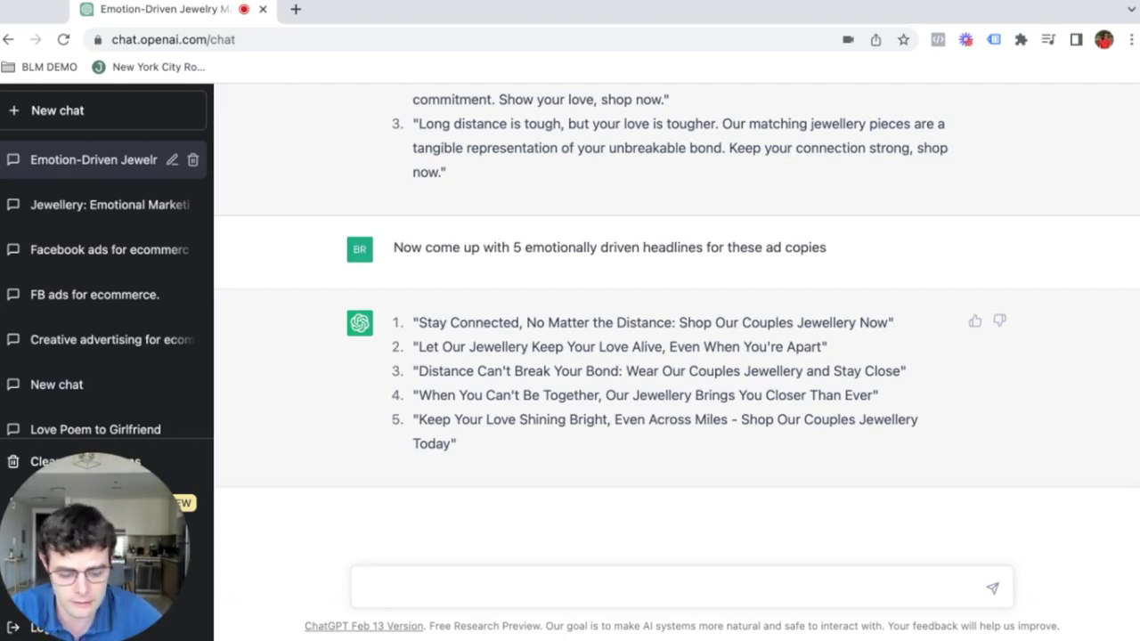
- Ask for a short sales copy for the product page directed towards a loved one
text(rite a )
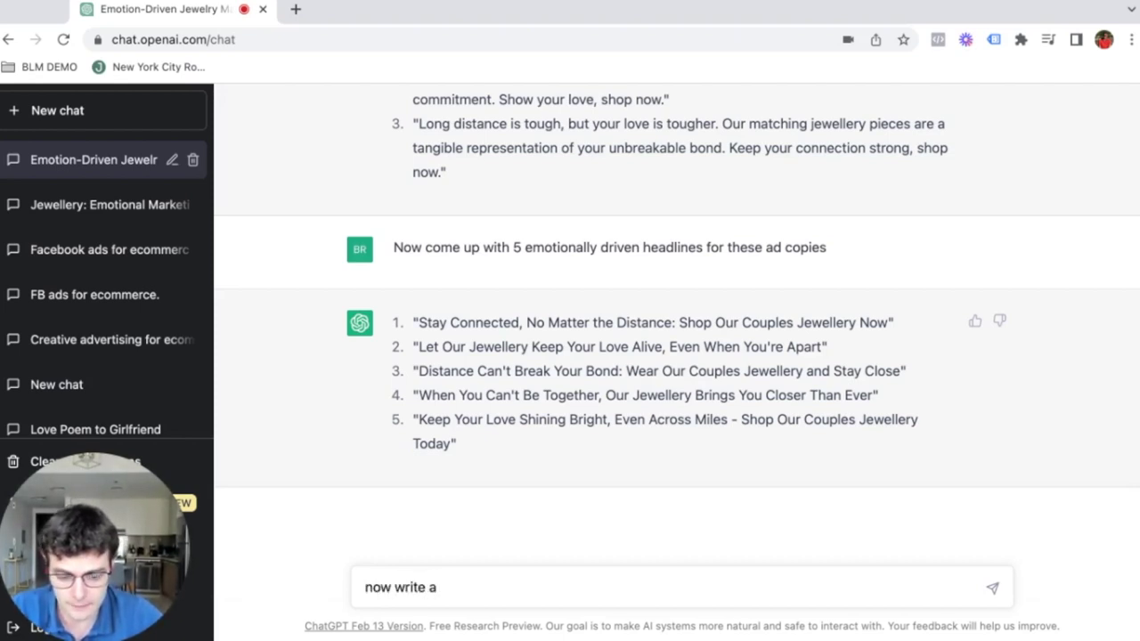
text(short s)
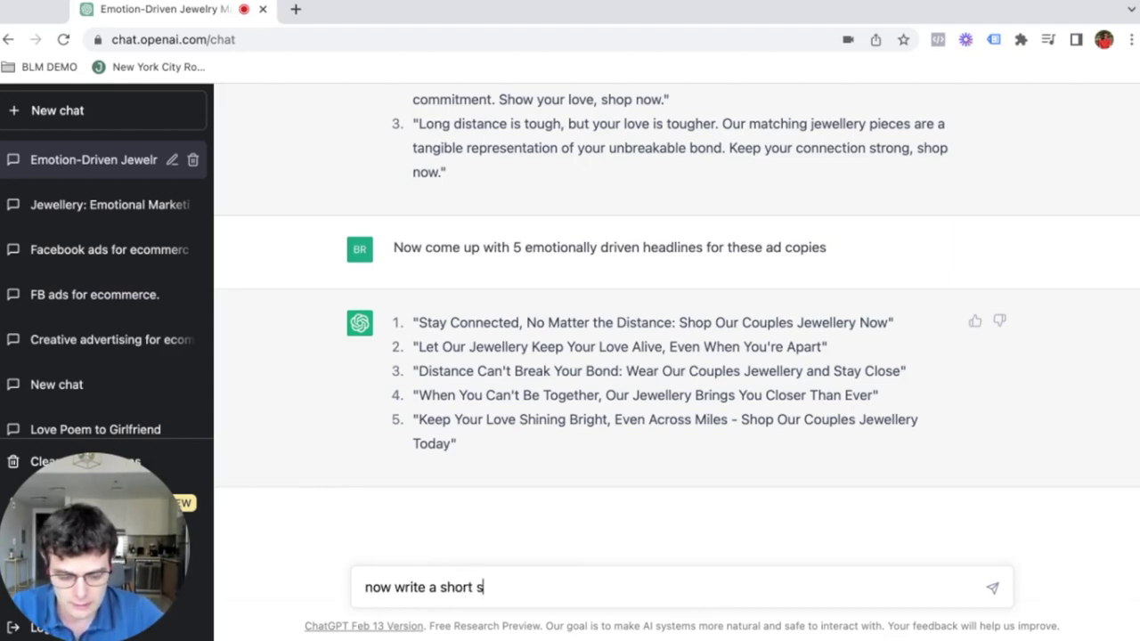
text(ales copy for)
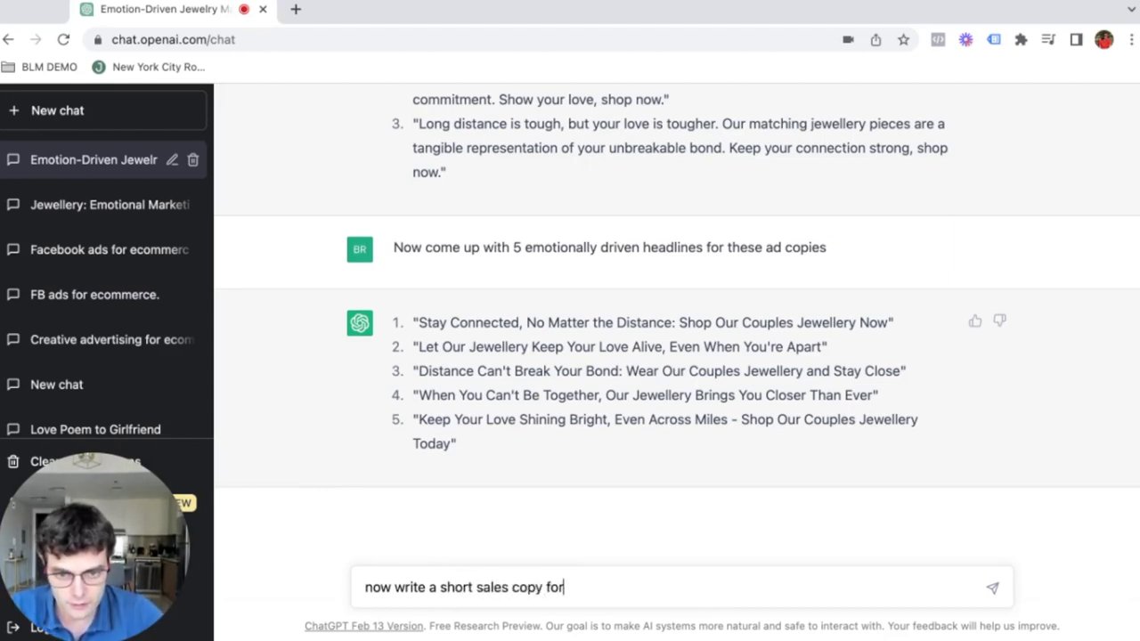
text( my product page)
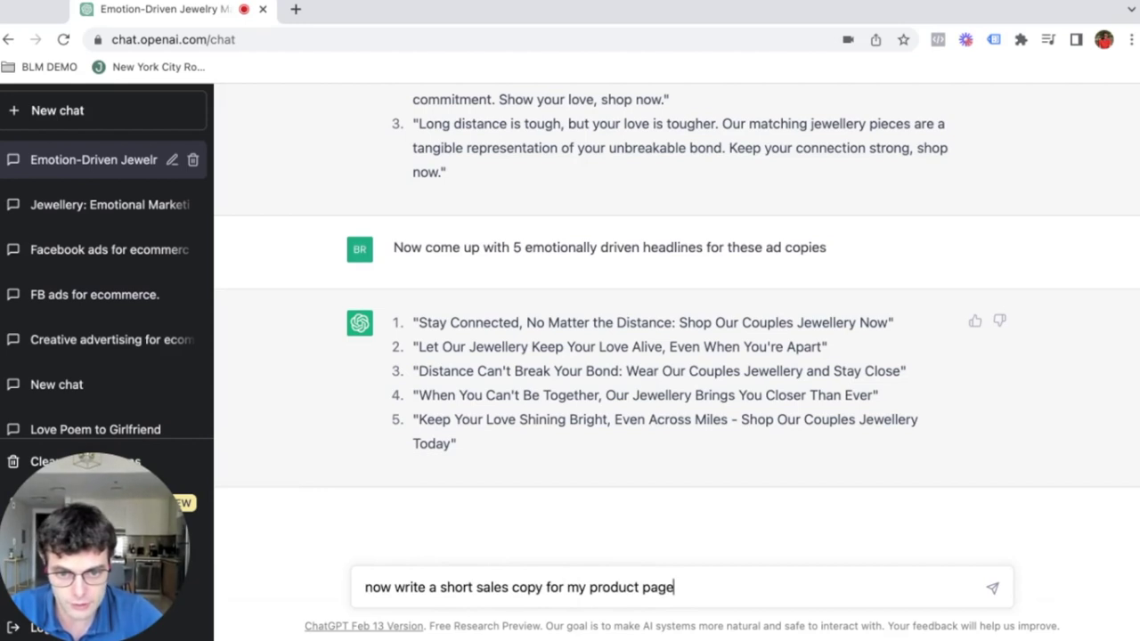
text( directe)
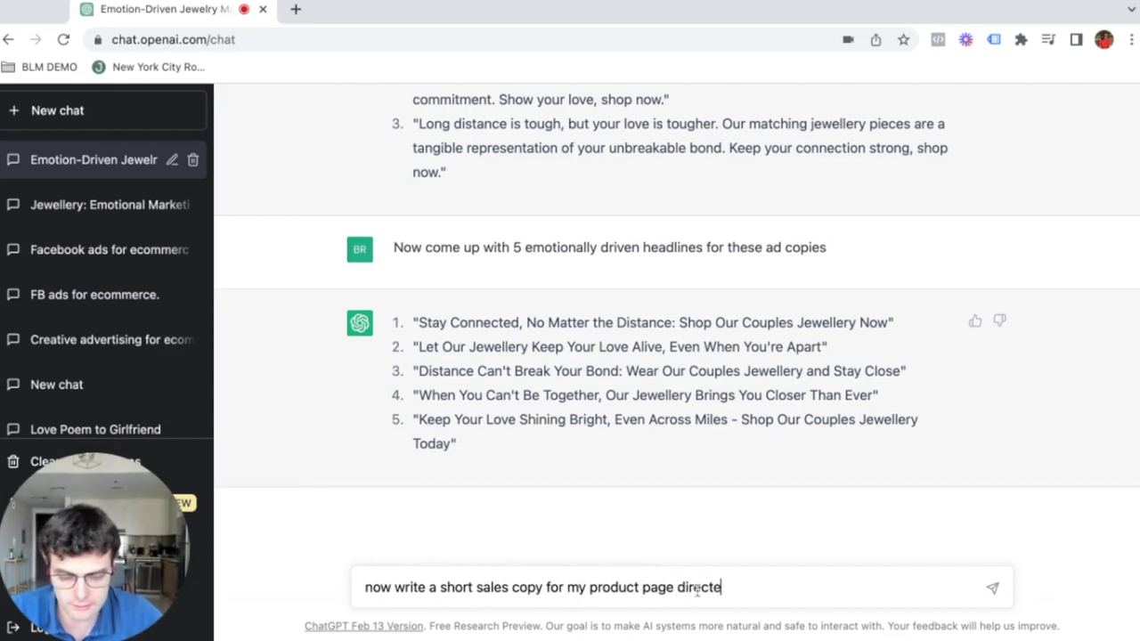
text(d towards )
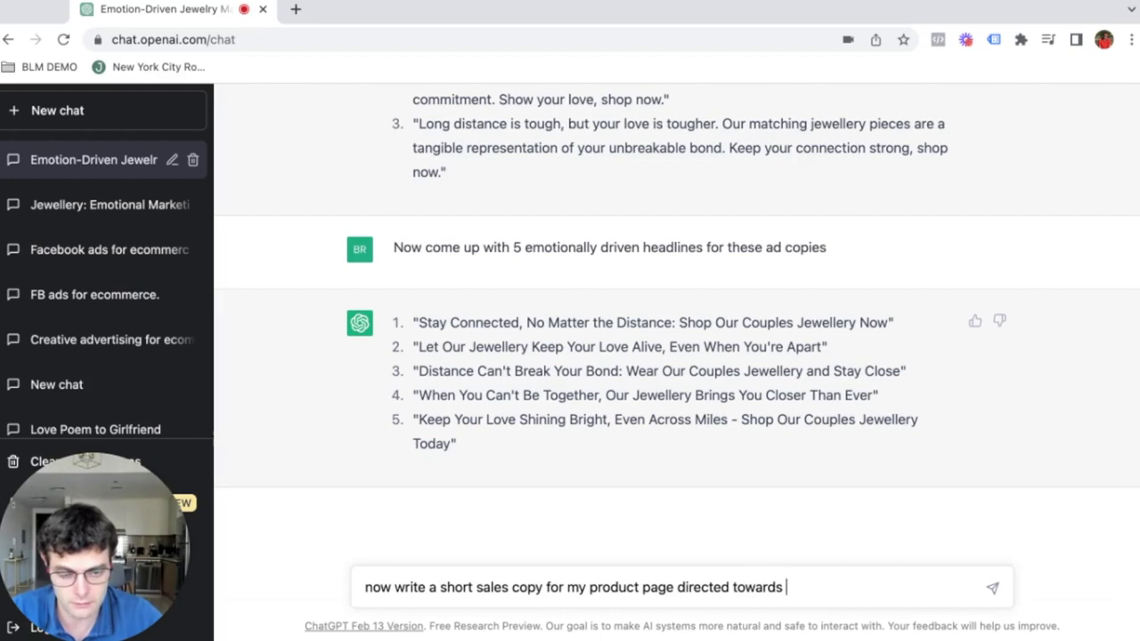
text(a loved one)
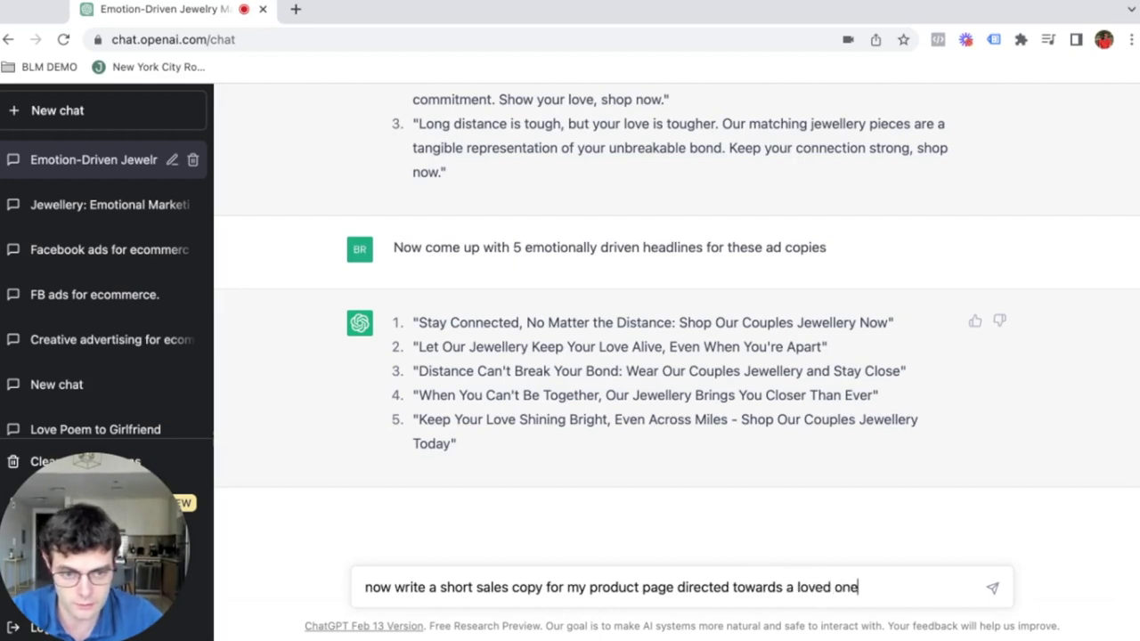
key(Return)
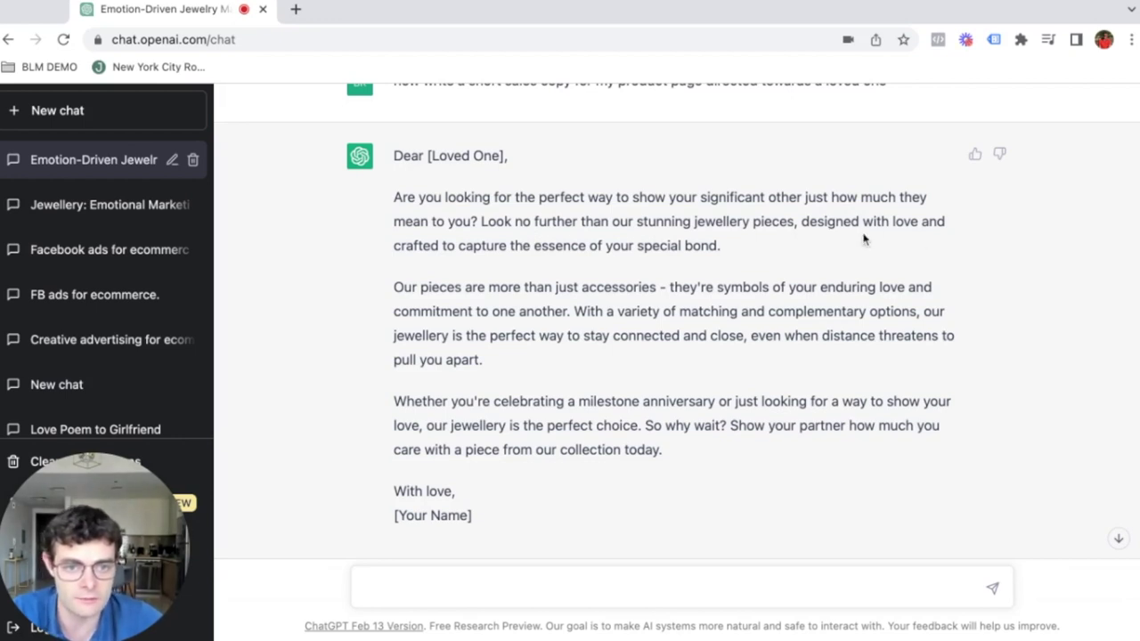
scroll(570, 356, down, 1)
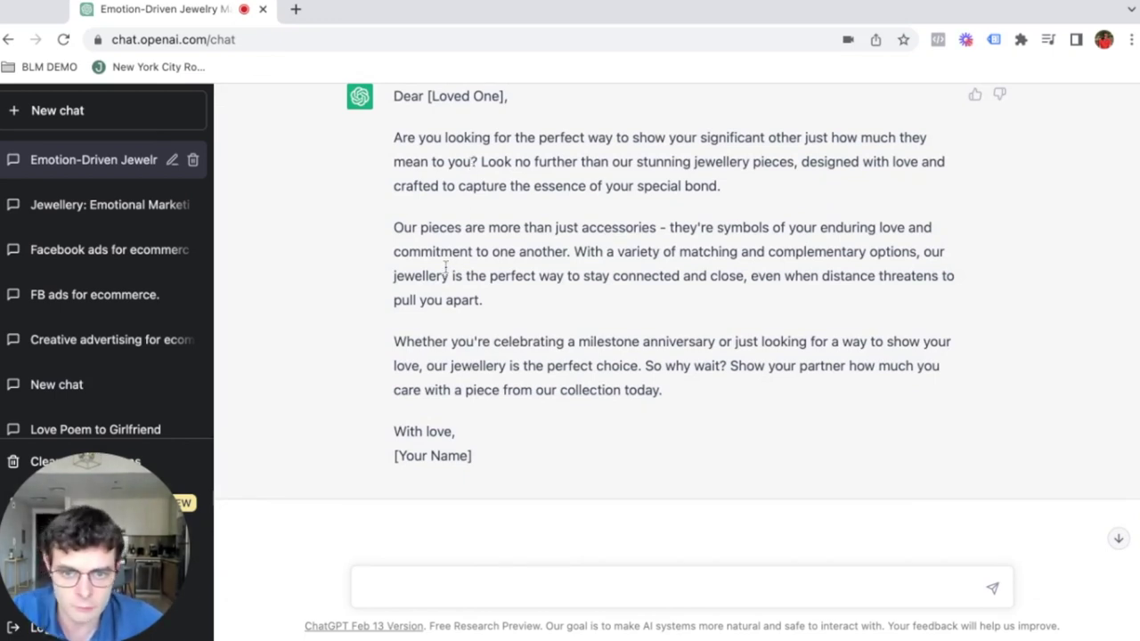
mouse_move(394, 137)
mouse_down()
mouse_move(666, 396)
mouse_move(379, 149)
mouse_up()
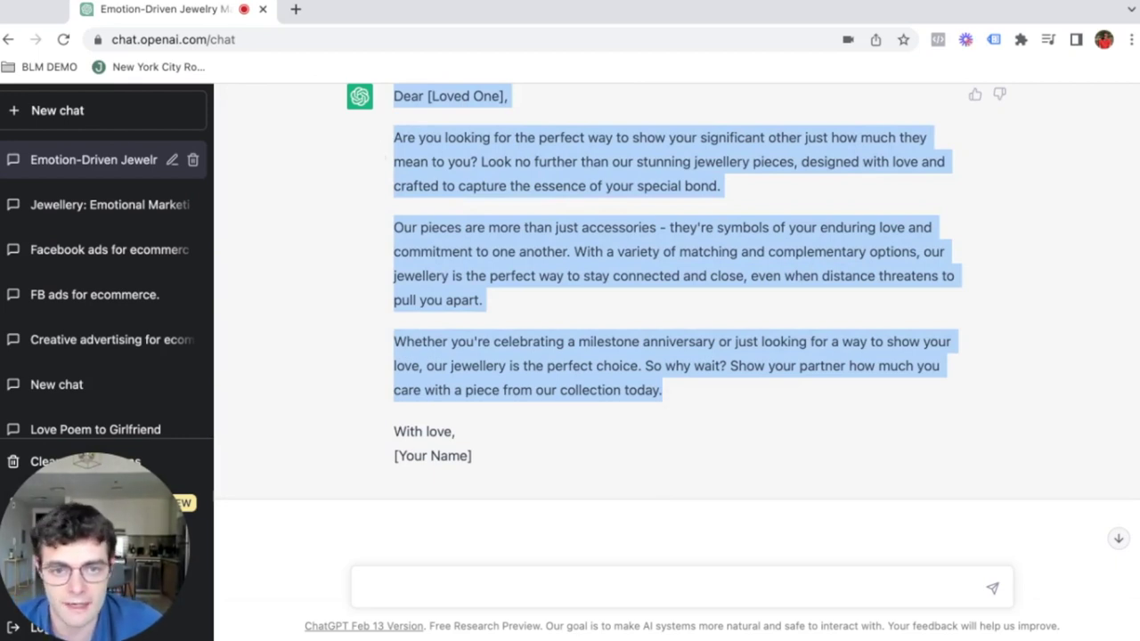
scroll(561, 227, up, 4)
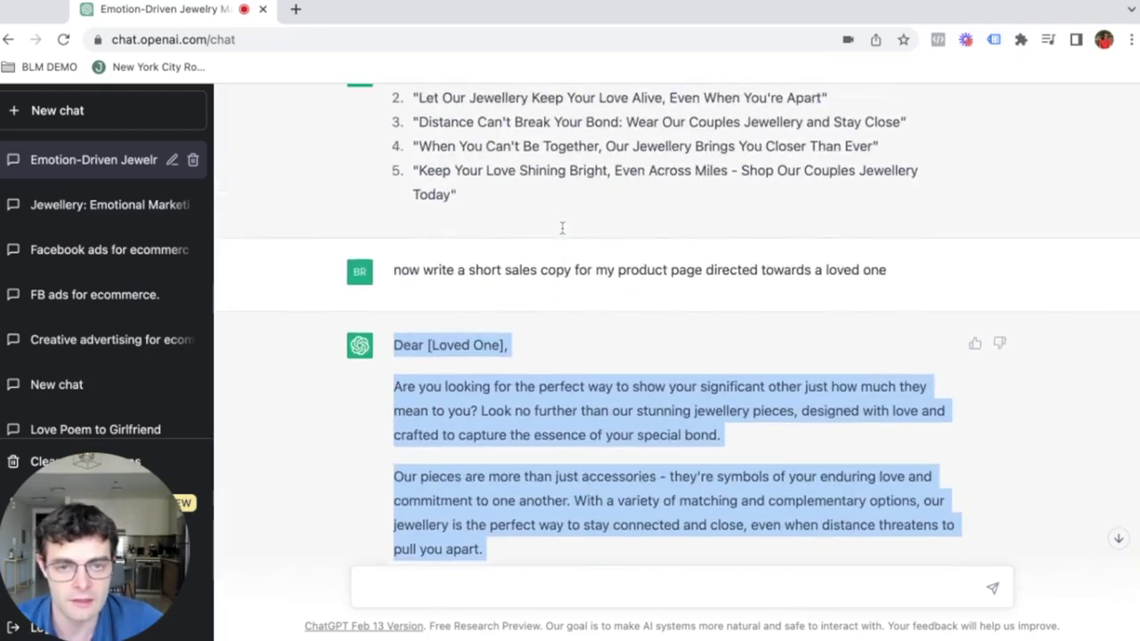
scroll(561, 227, down, 4)
scroll(677, 320, up, 15)
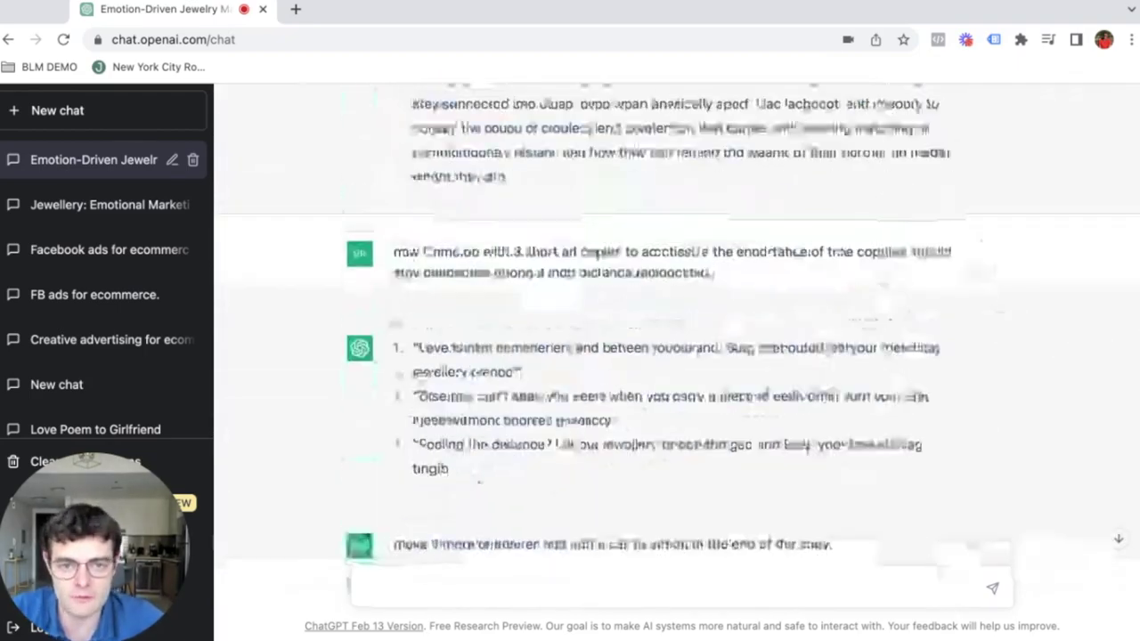
scroll(677, 321, down, 10)
scroll(676, 320, up, 12)
scroll(677, 357, down, 8)
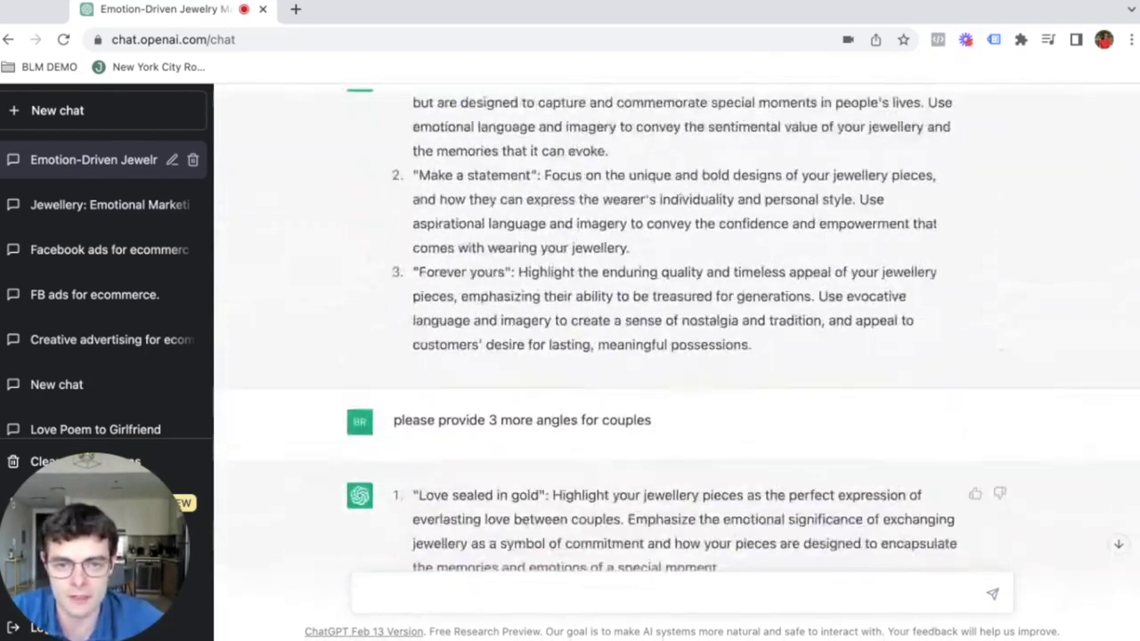
scroll(677, 356, up, 3)
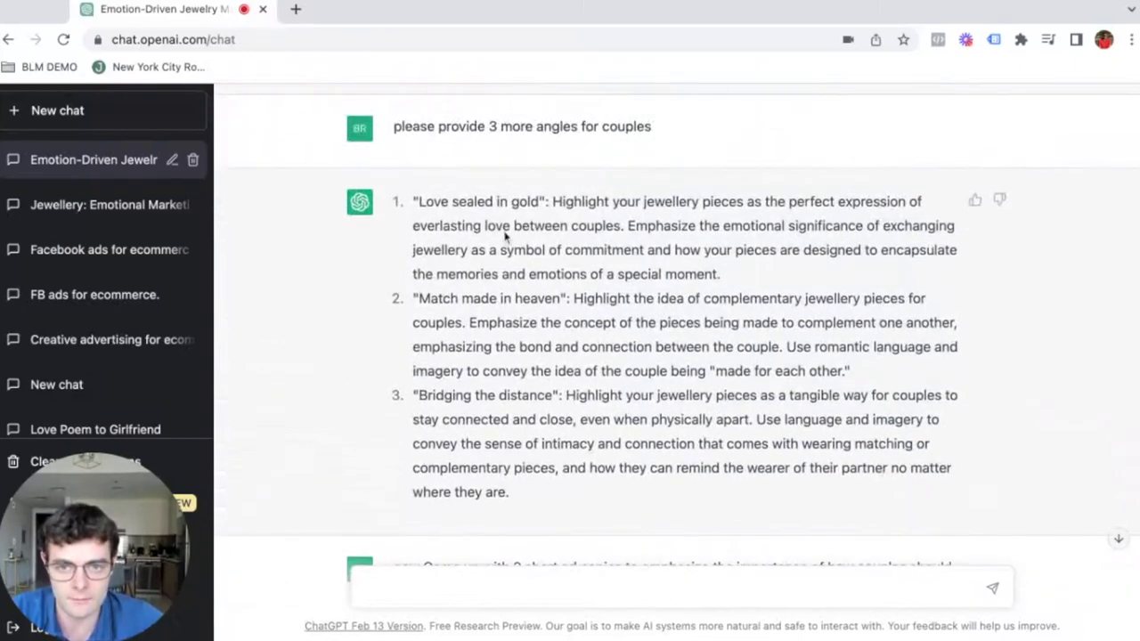
scroll(674, 268, down, 5)
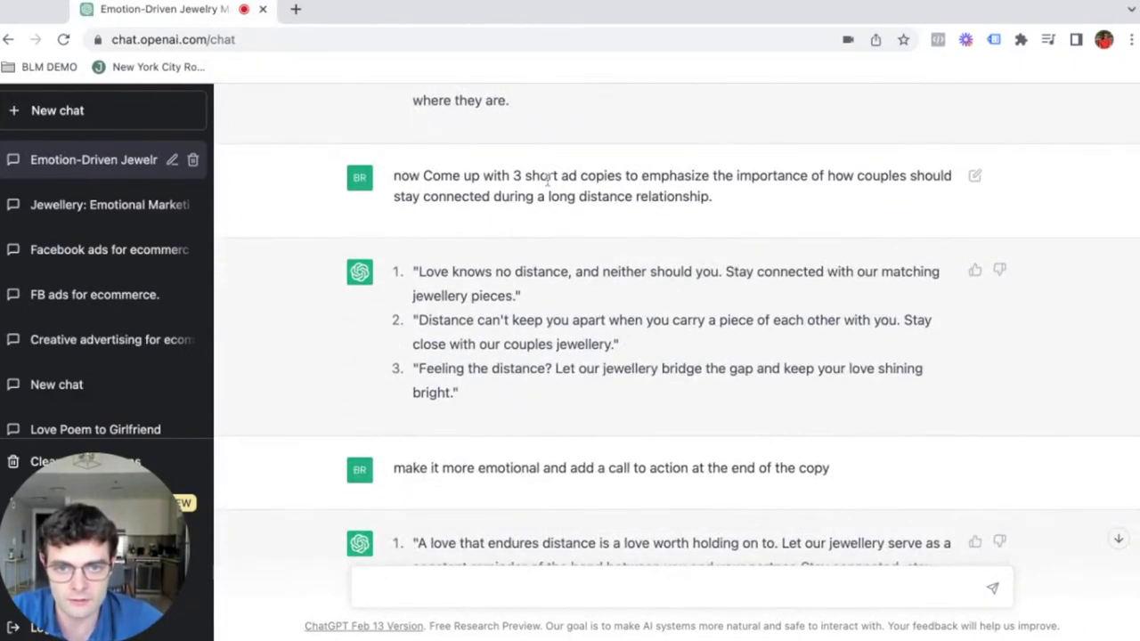
scroll(634, 196, down, 4)
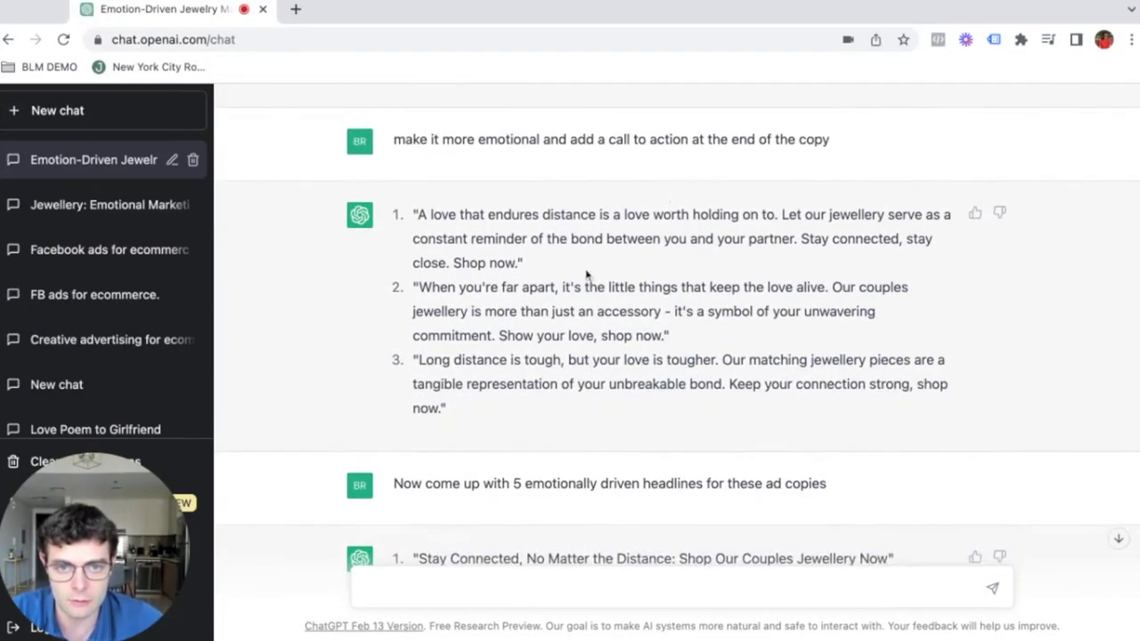
scroll(587, 272, down, 3)
scroll(702, 360, down, 6)
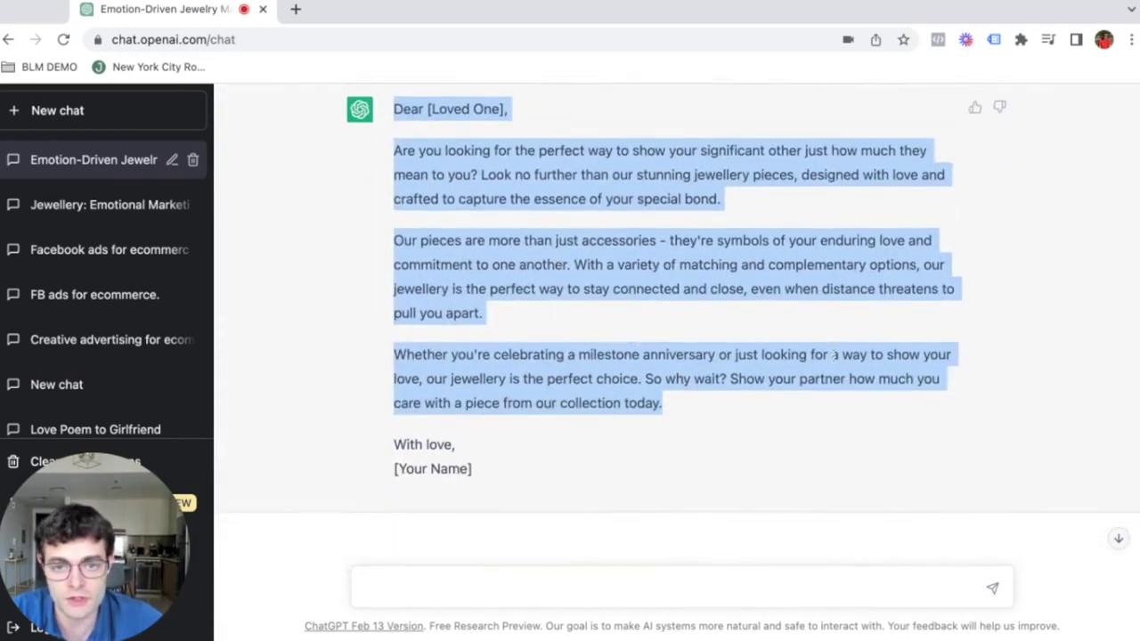
click(701, 415)
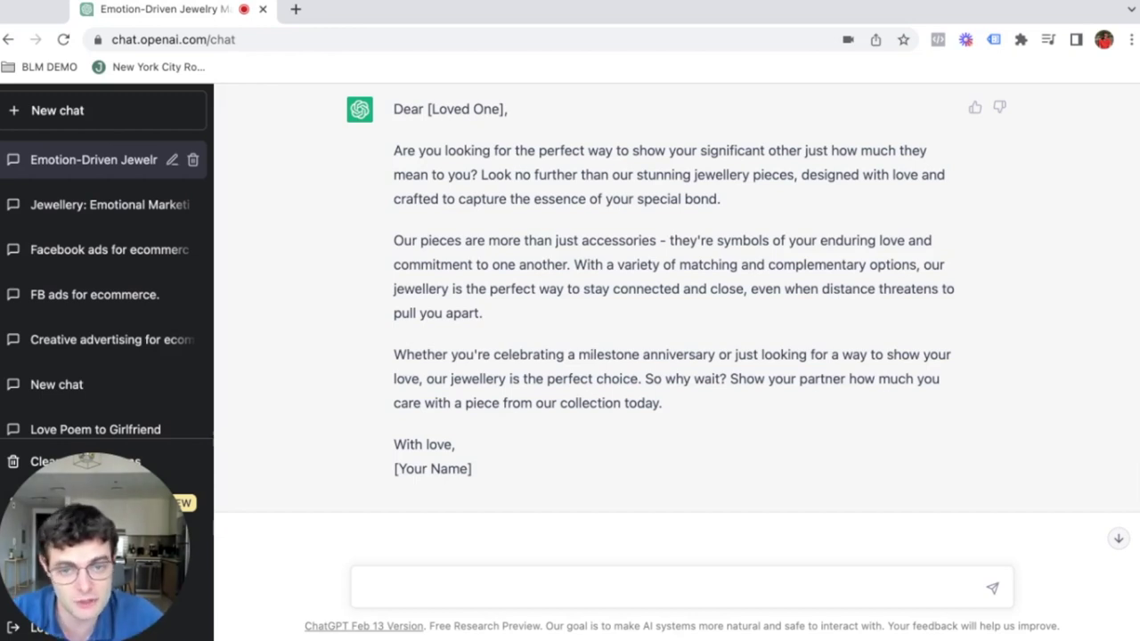
scroll(677, 356, down, 1)
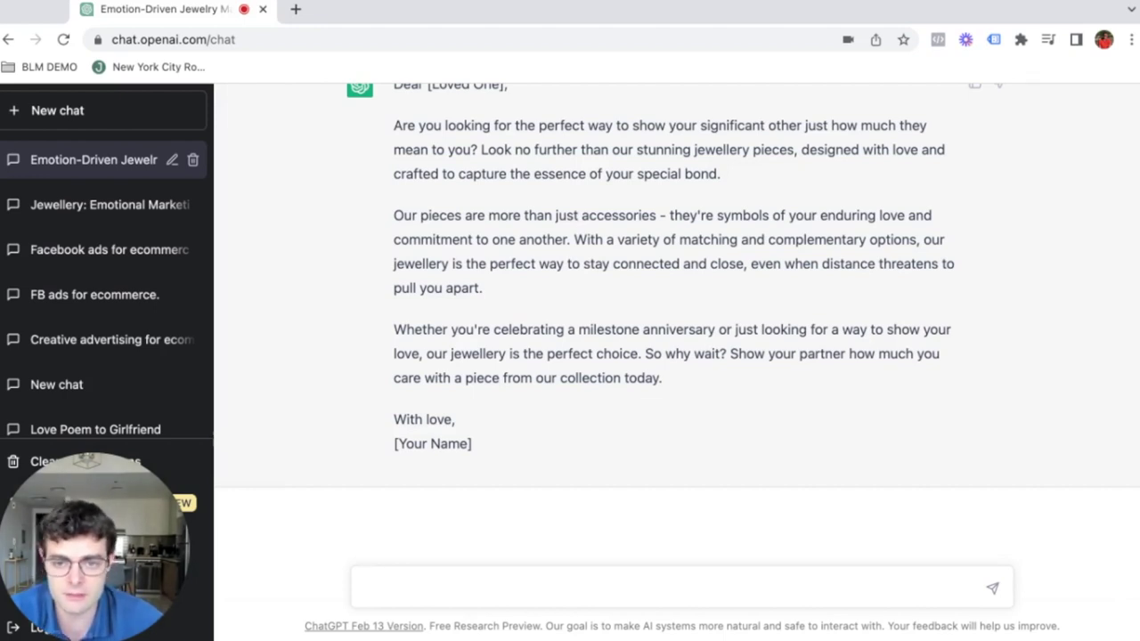
text(now right )
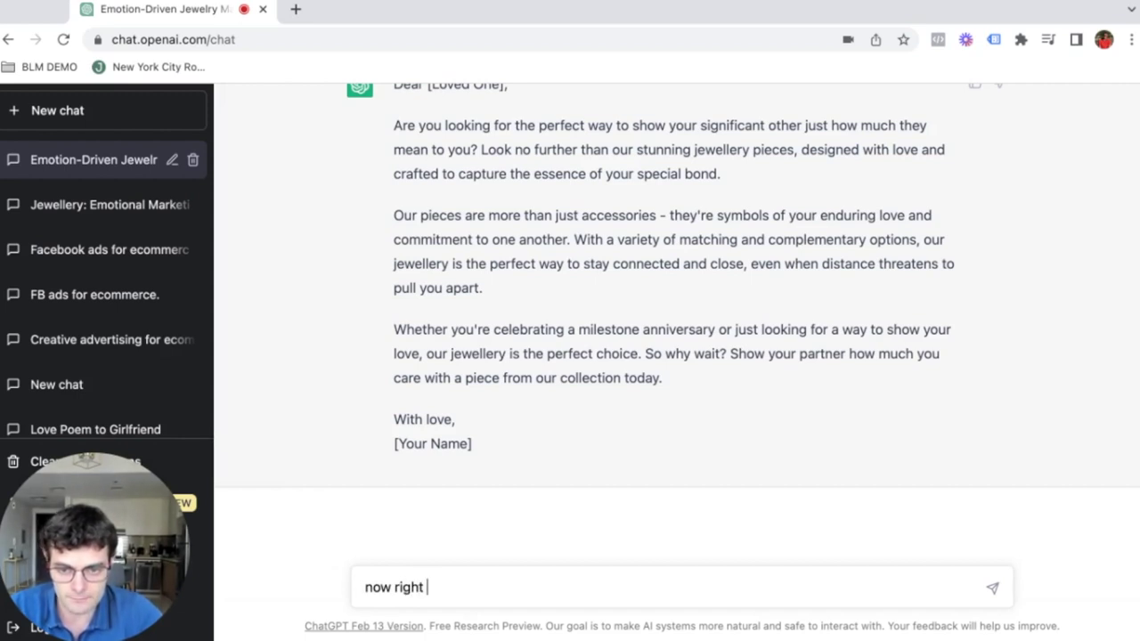
text(th)
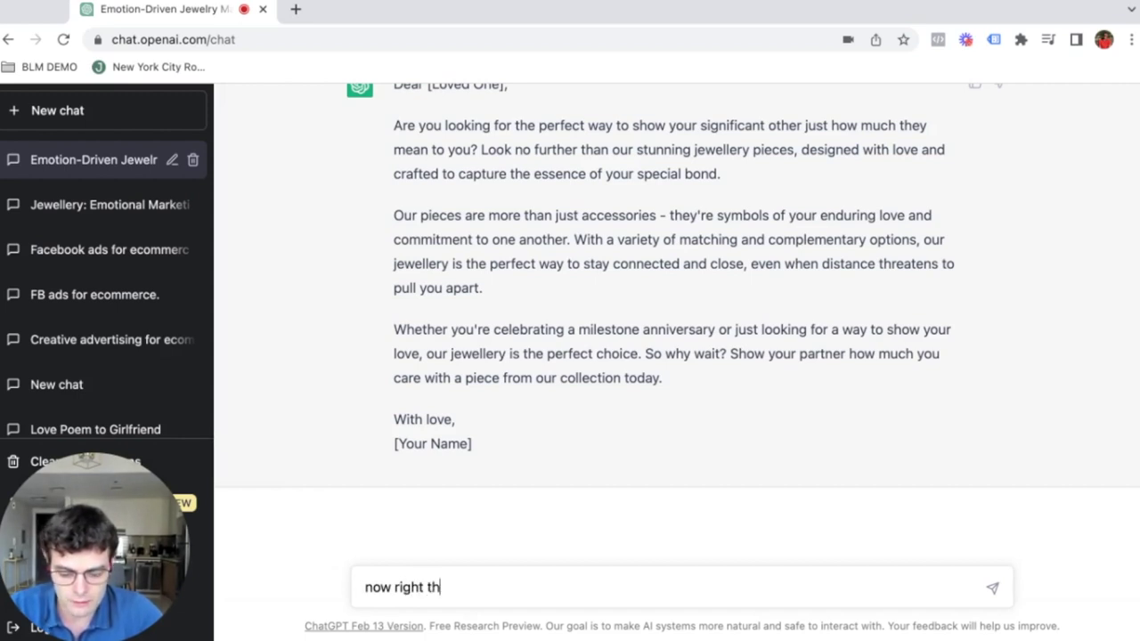
key(BackSpace)
key(BackSpace)
text(a w)
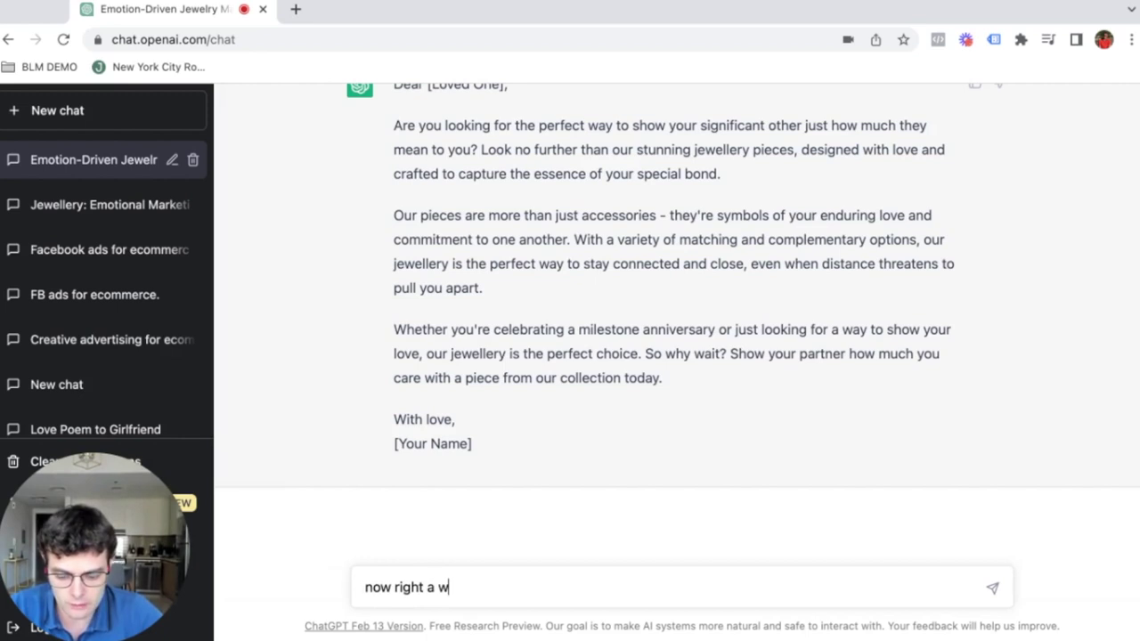
text(elcome email )
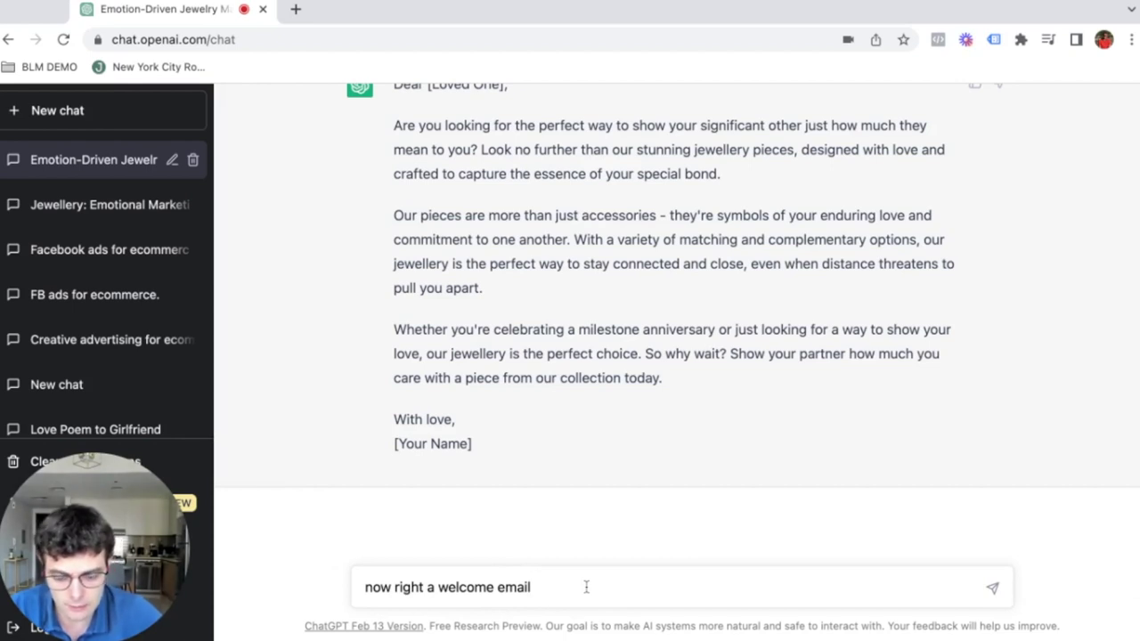
text(for my ne)
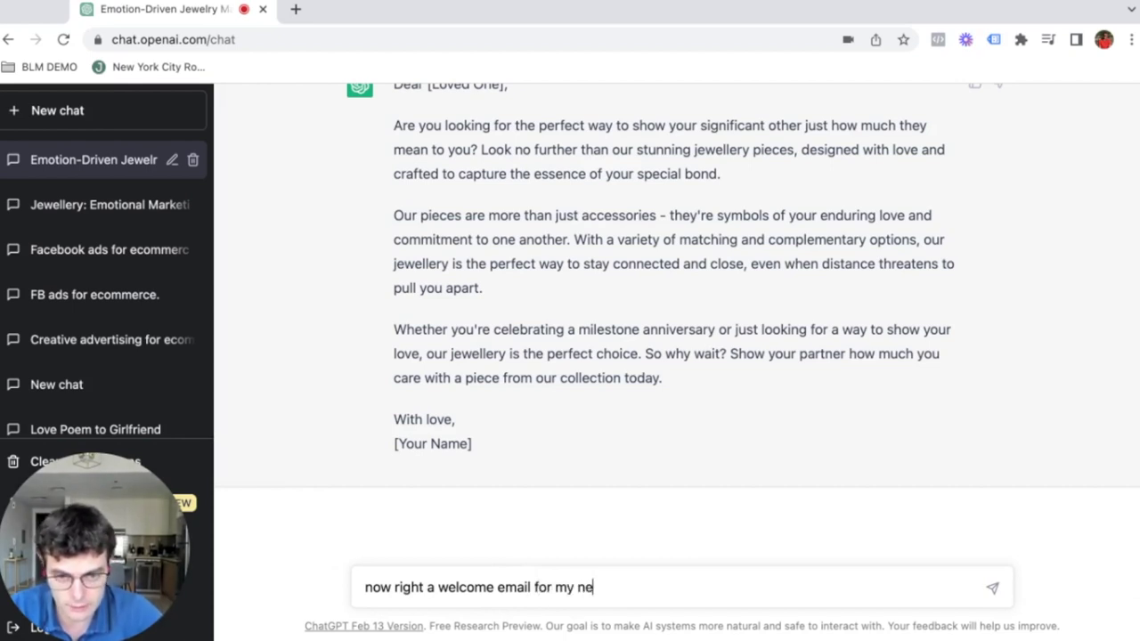
text(w subscrib)
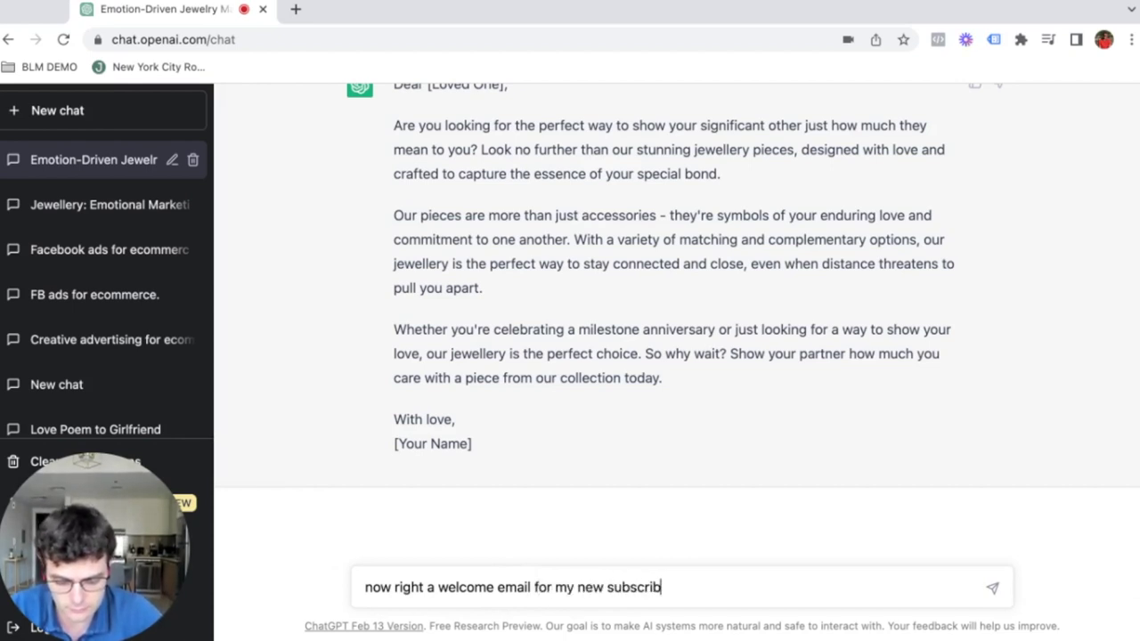
text(ers when they s)
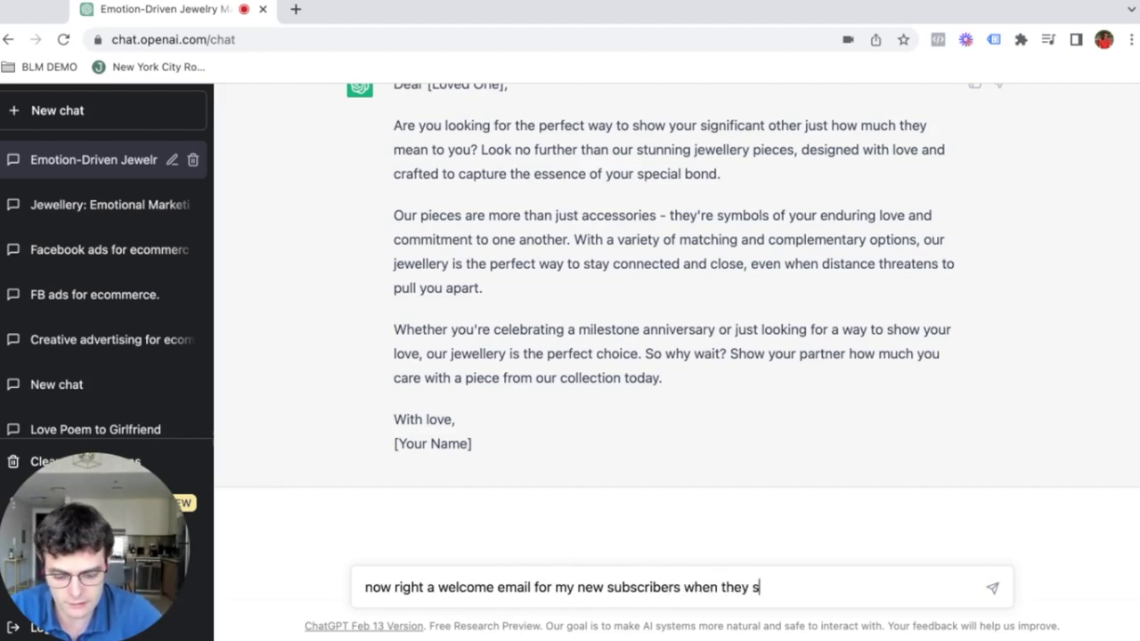
text(ign up. M)
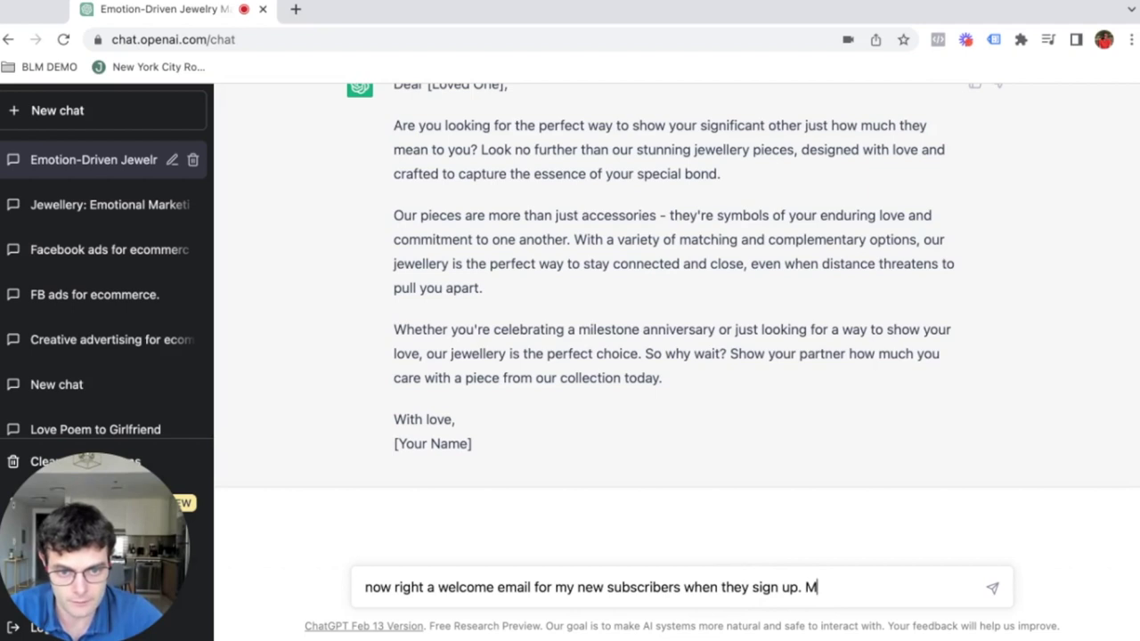
- Finish the welcome-email prompt: 'Make it very welcoming and add a special VIP discount code at the end', then send
key(BackSpace)
text(Make)
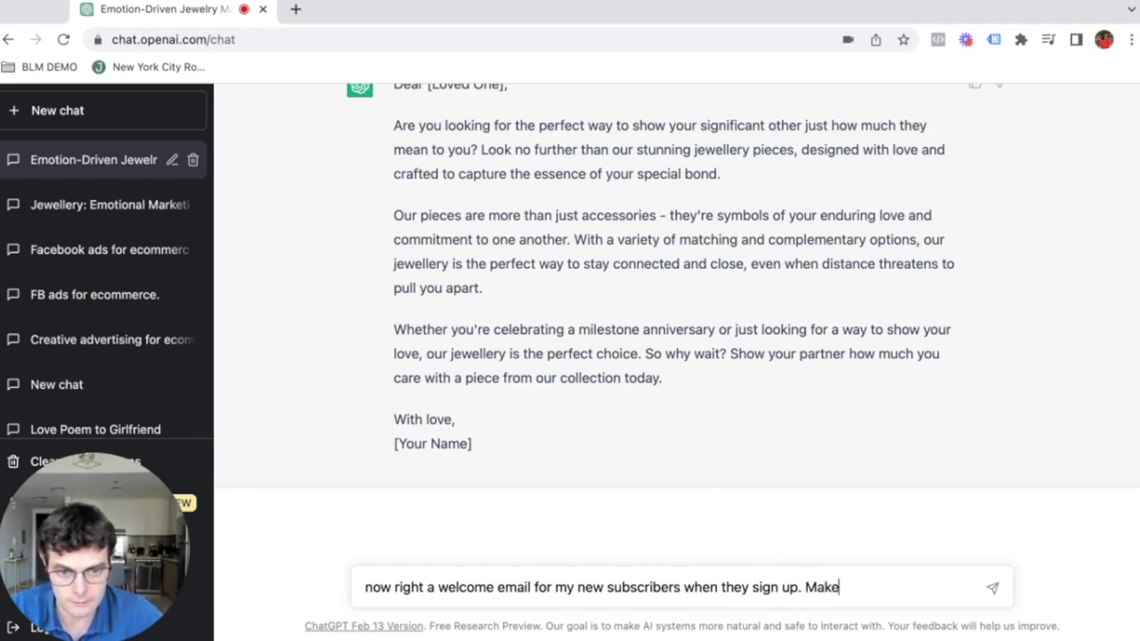
text( it ve)
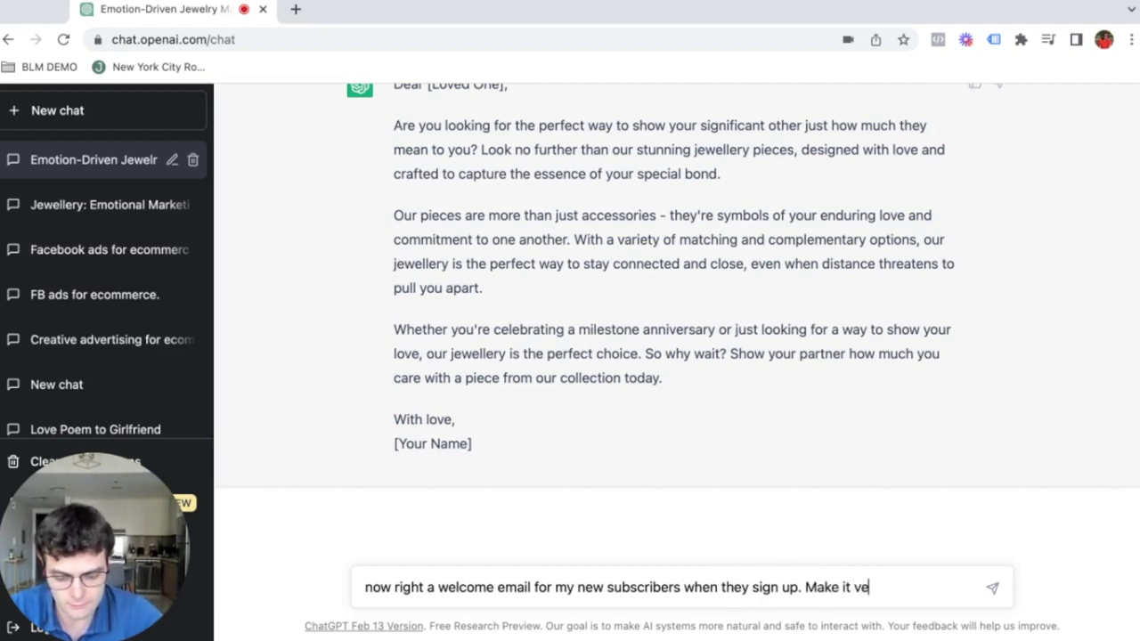
text(ry welcoming and)
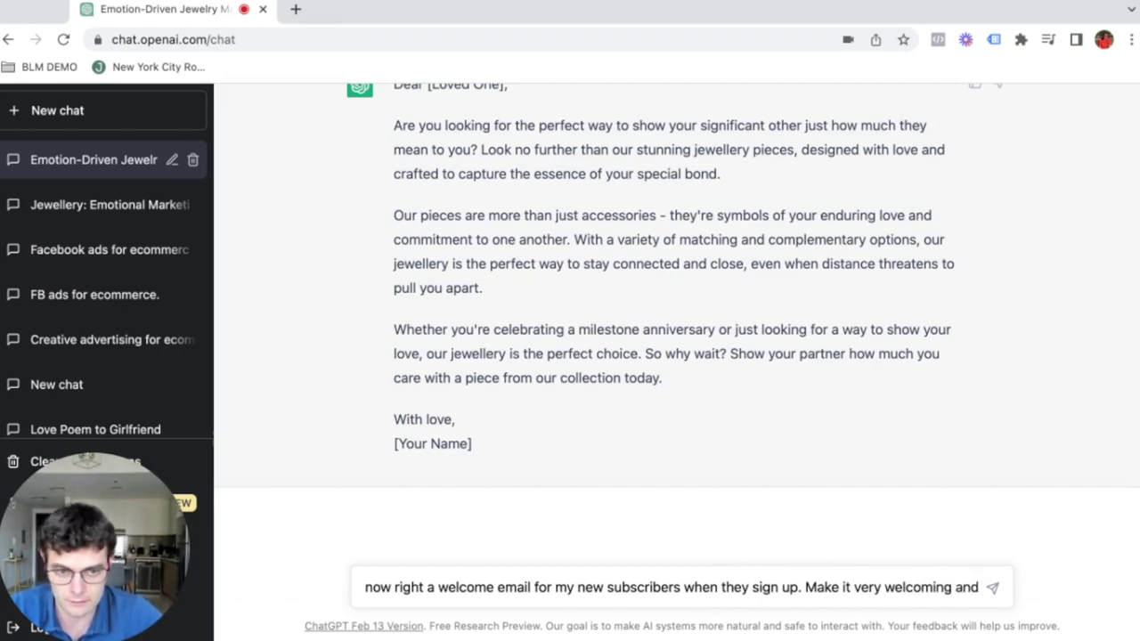
text(add a spec)
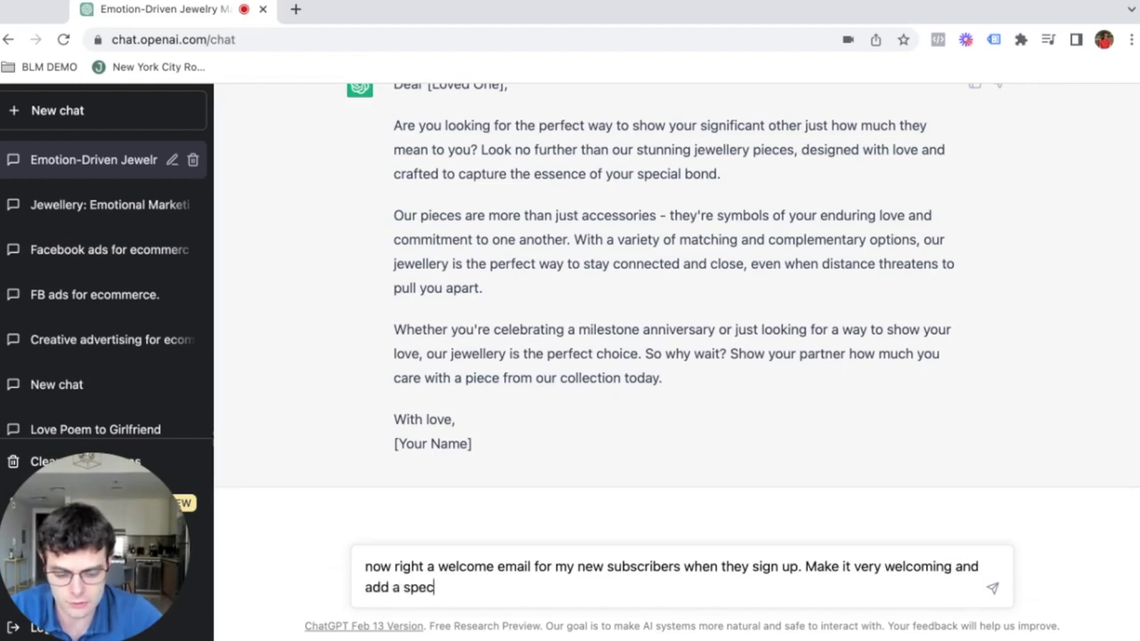
text(ial VI)
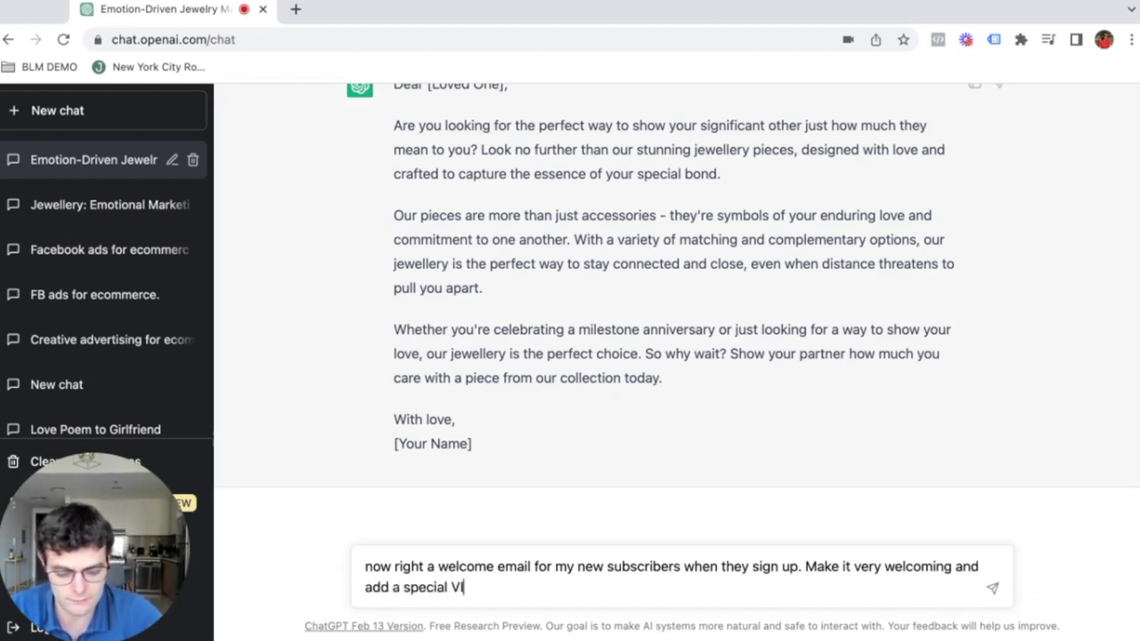
text(P dis)
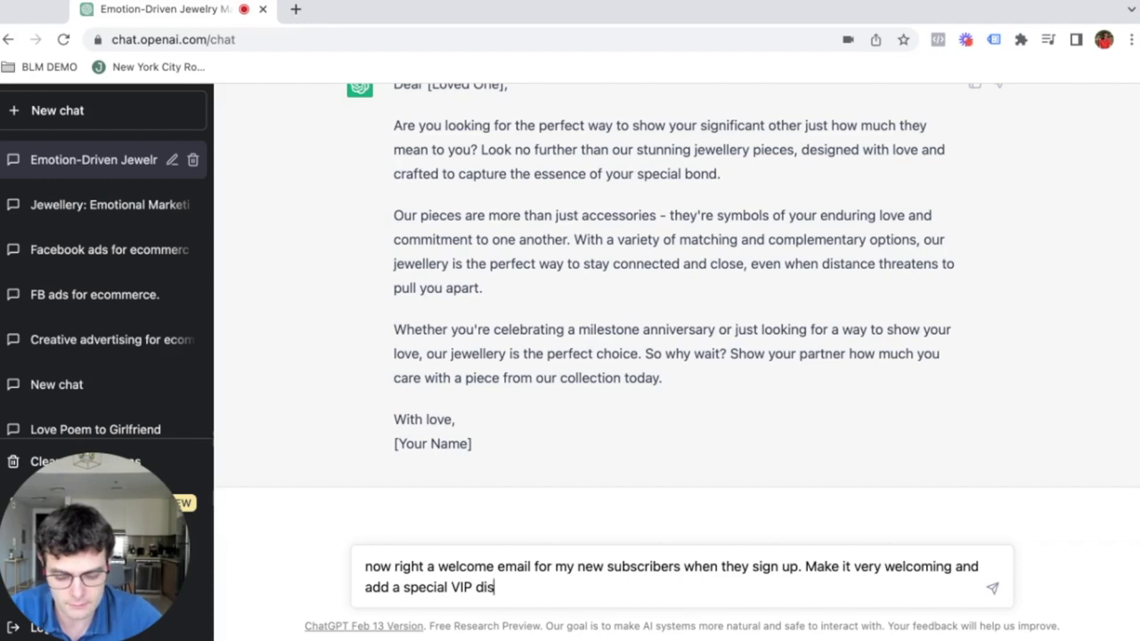
text(ocunt code at the end)
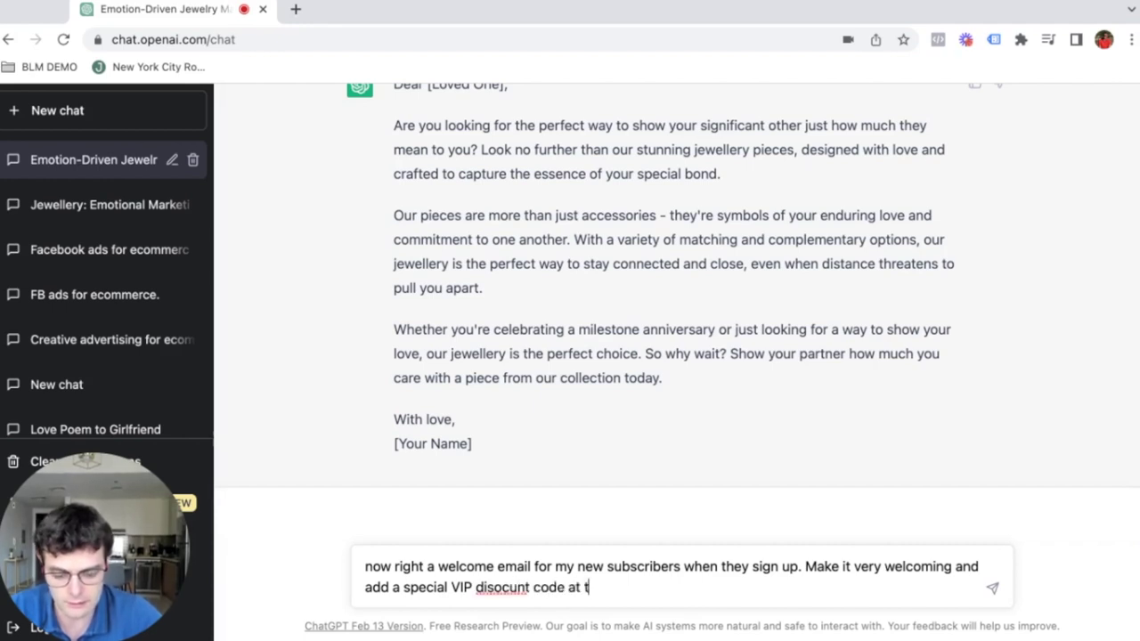
double_click(504, 587)
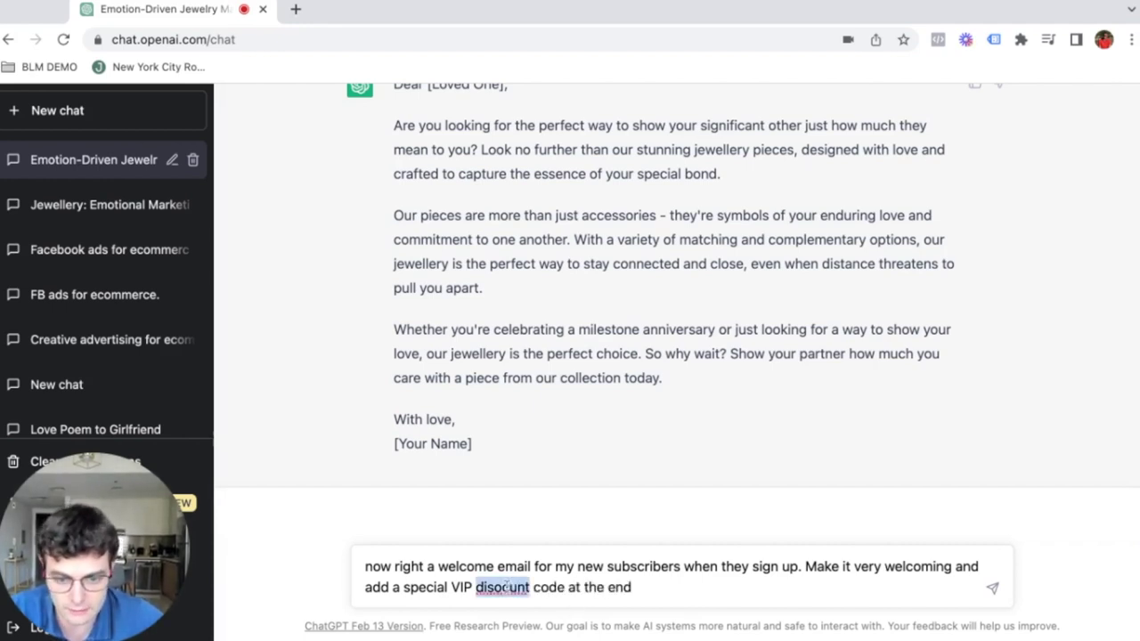
text(discount)
click(696, 579)
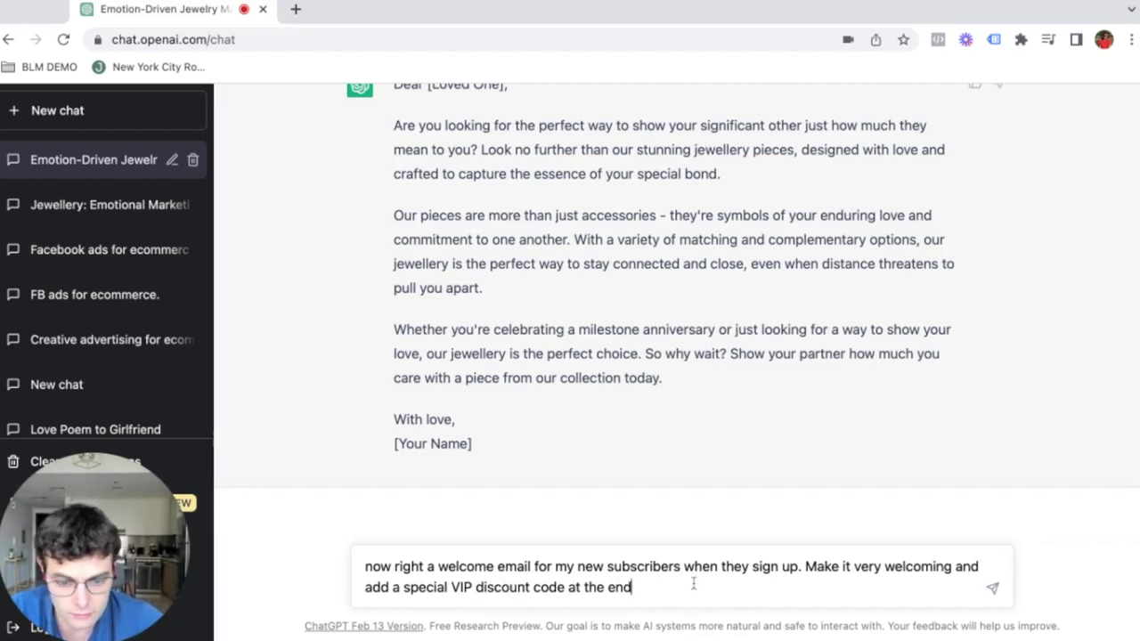
key(Return)
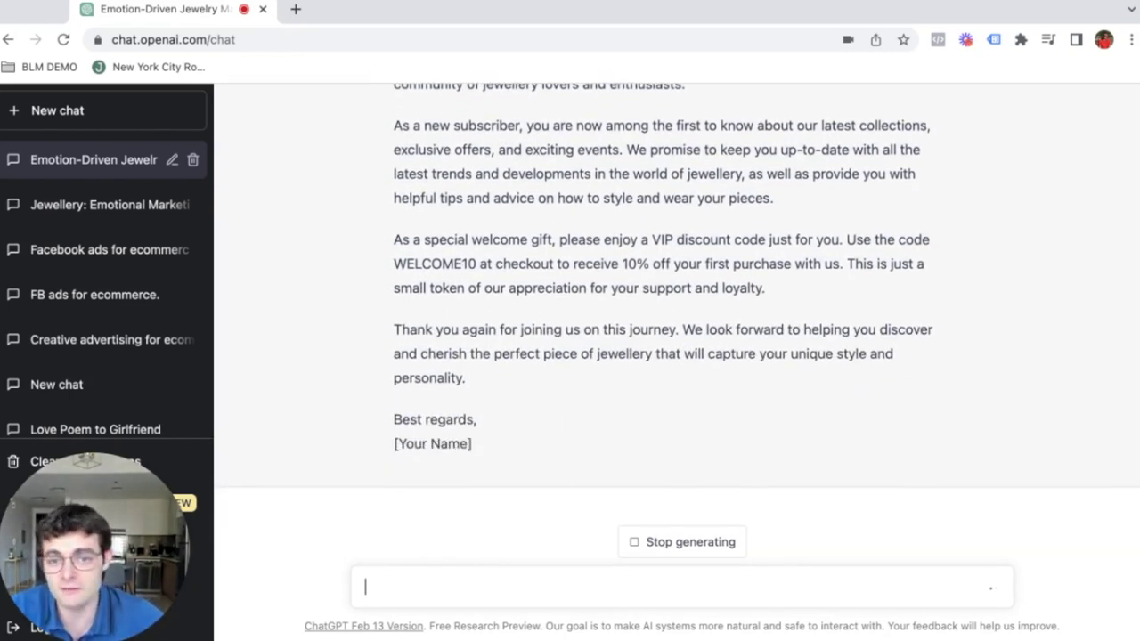
- Scroll up to review the finished welcome email with the WELCOME10 code
scroll(707, 256, up, 2)
scroll(677, 311, down, 2)
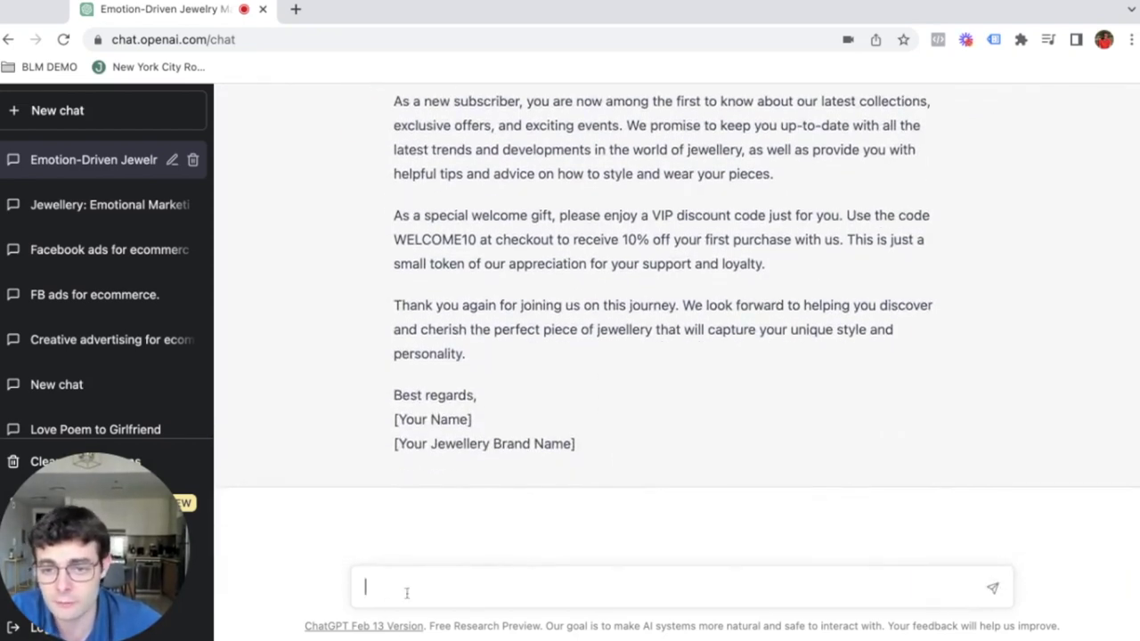
scroll(565, 412, up, 3)
scroll(564, 412, down, 3)
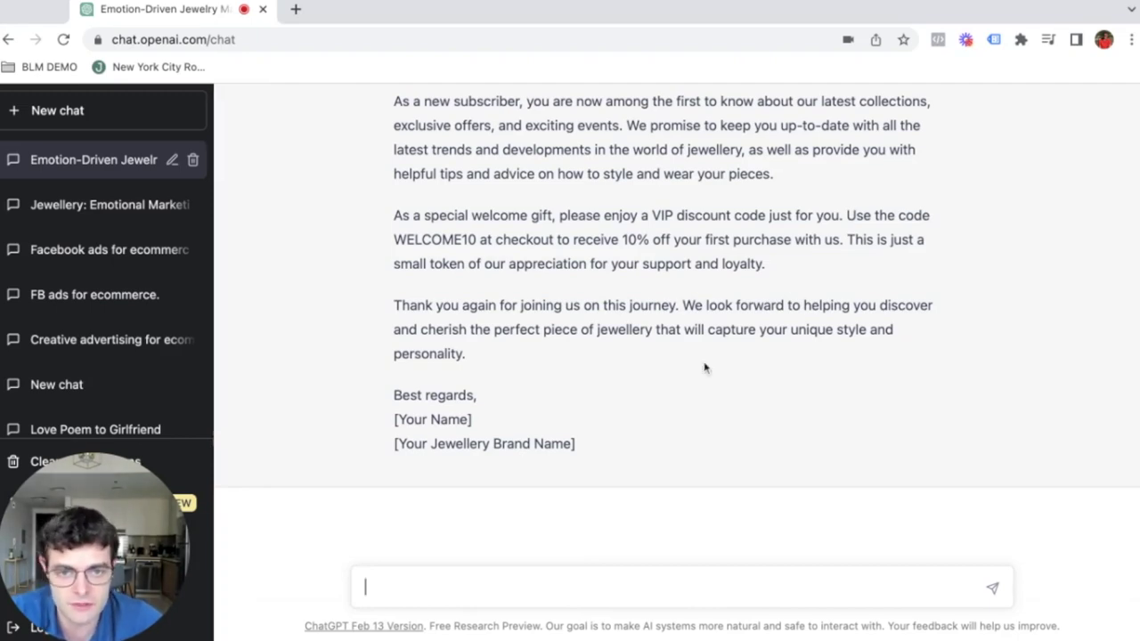
scroll(708, 365, up, 3)
scroll(713, 354, down, 2)
scroll(713, 354, up, 8)
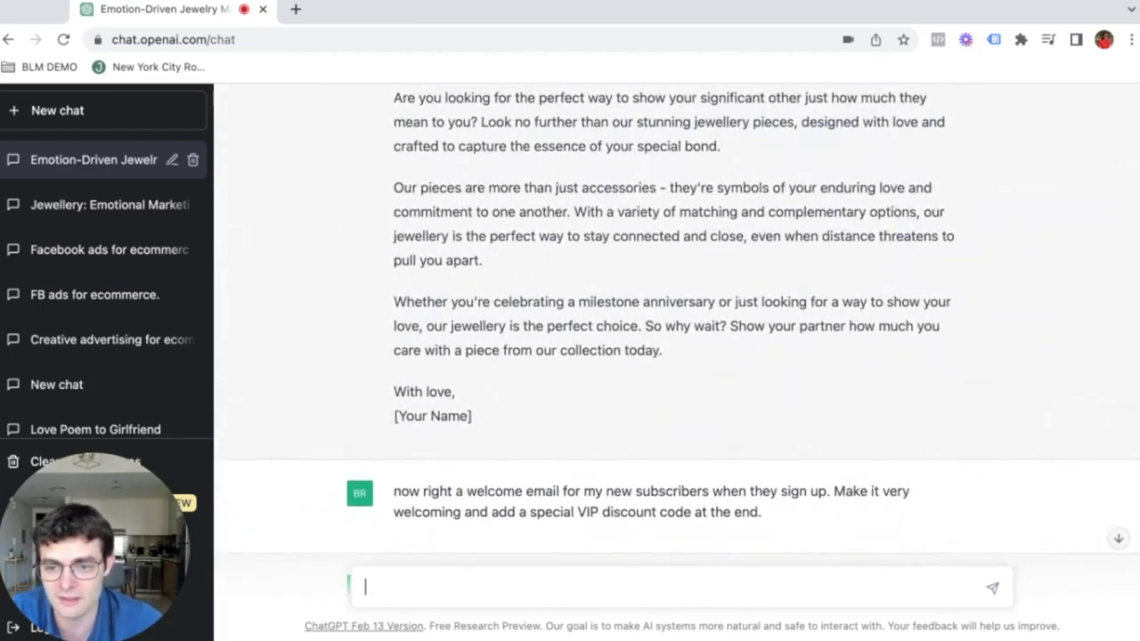
scroll(713, 354, up, 15)
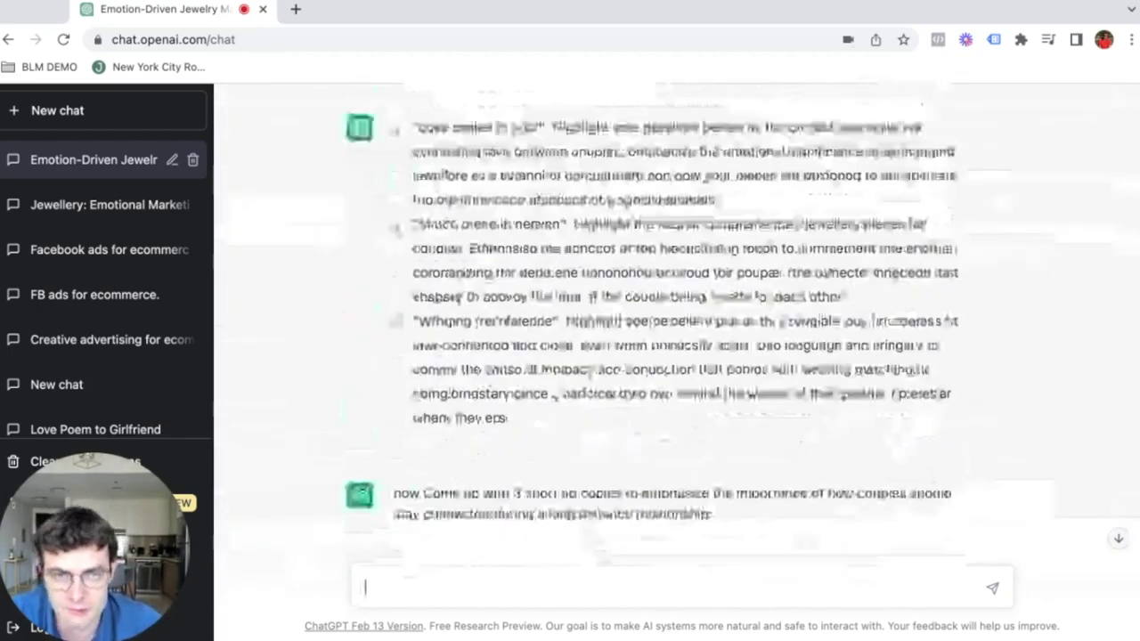
scroll(677, 356, down, 20)
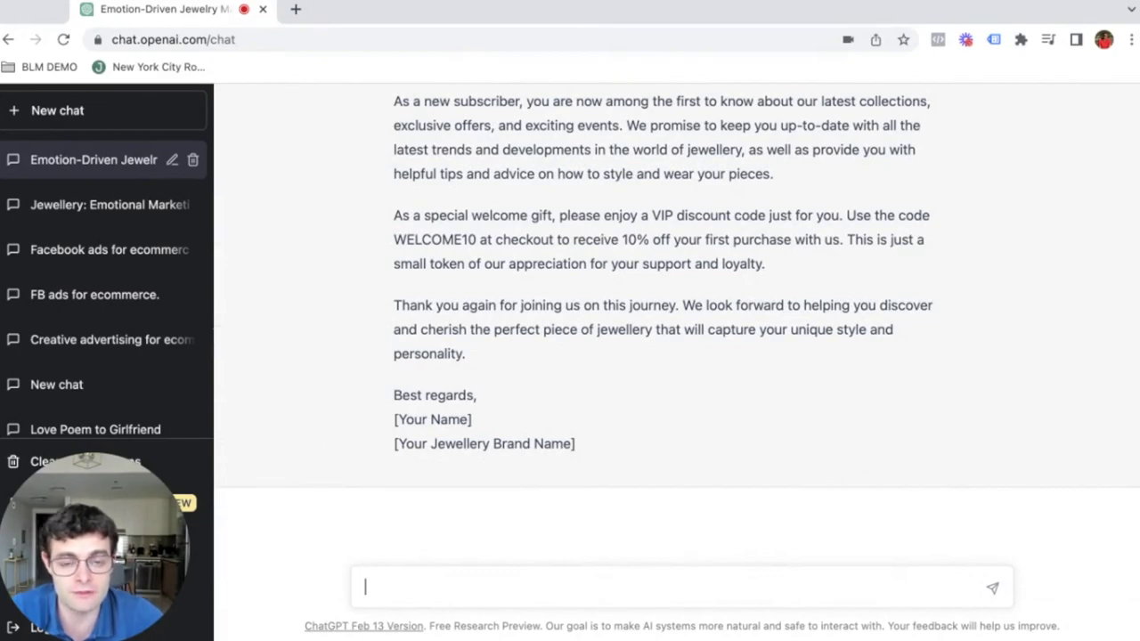
scroll(677, 329, up, 20)
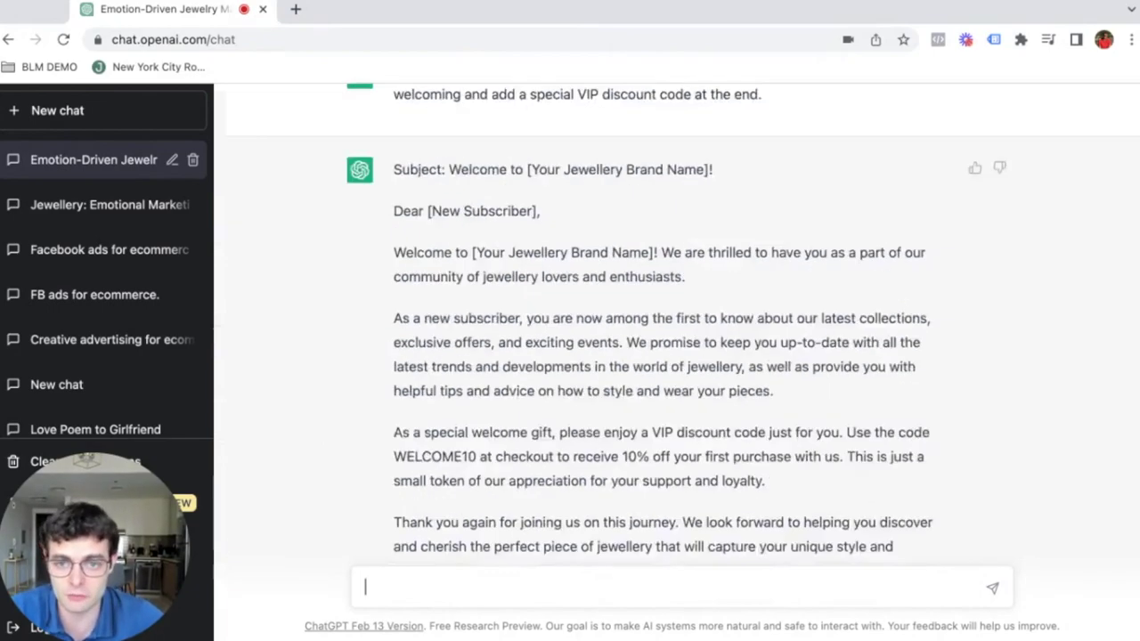
scroll(677, 330, up, 8)
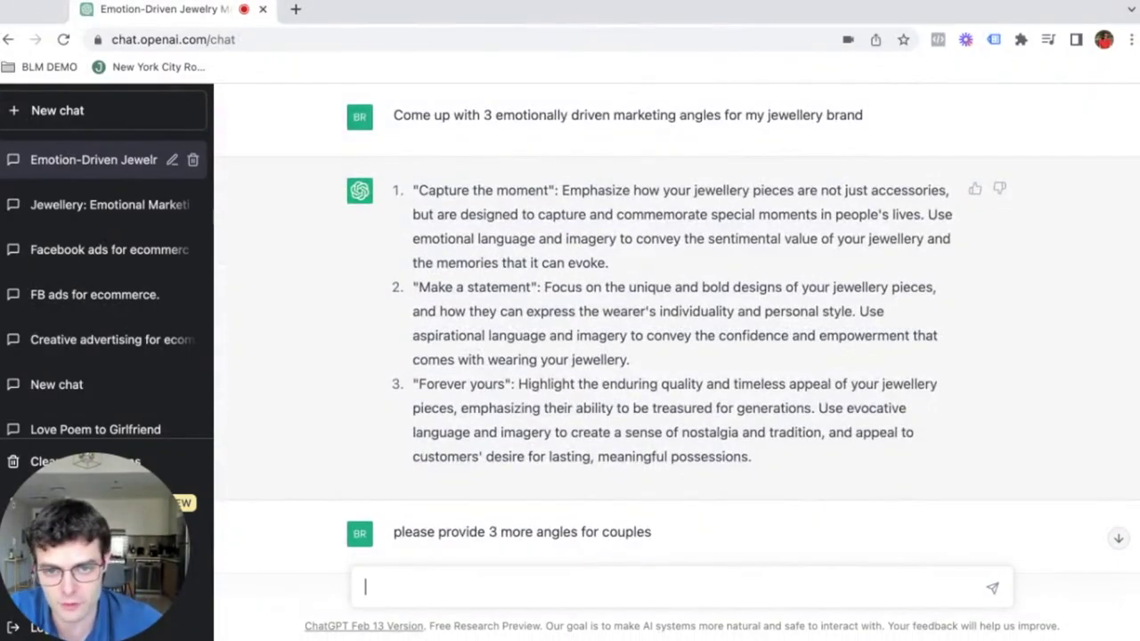
scroll(677, 330, down, 1)
scroll(677, 329, down, 2)
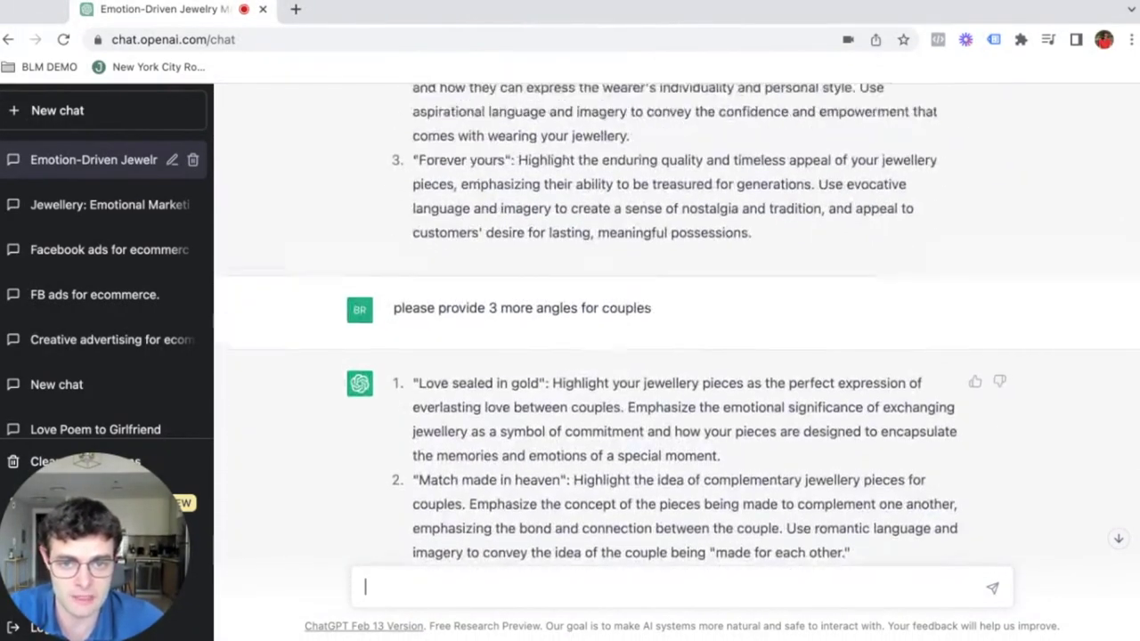
scroll(677, 330, up, 3)
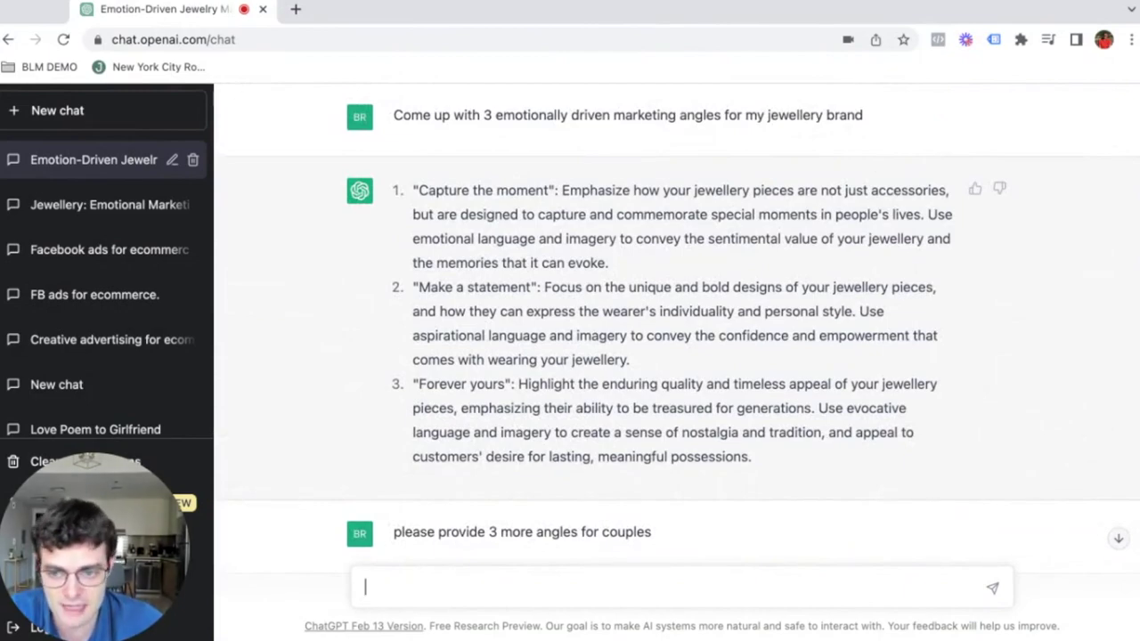
scroll(677, 327, down, 12)
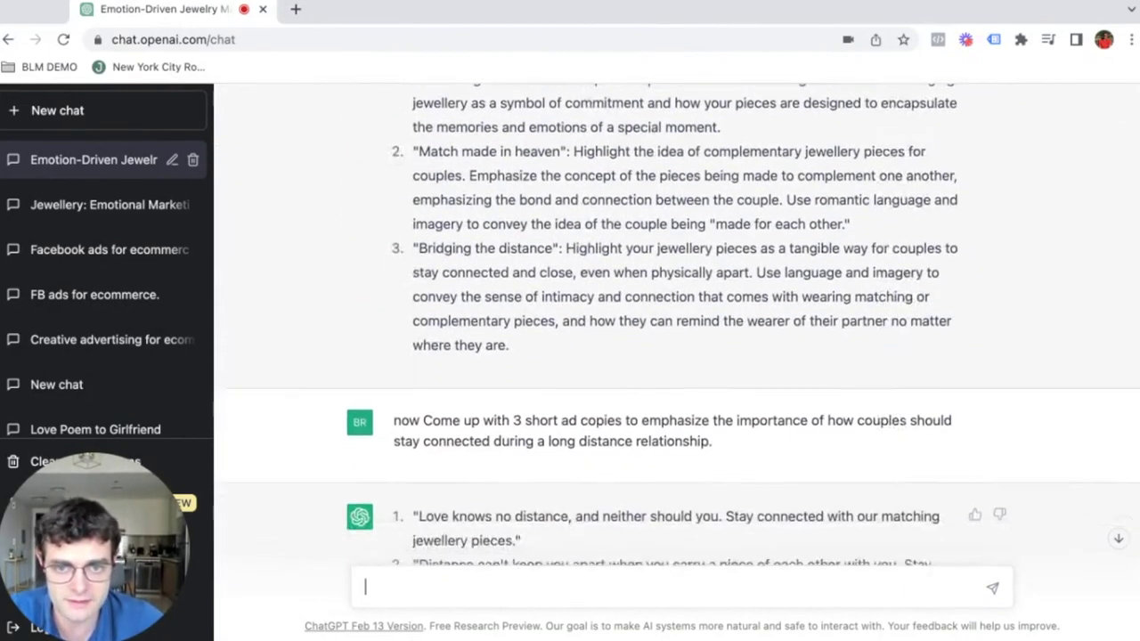
scroll(677, 327, down, 10)
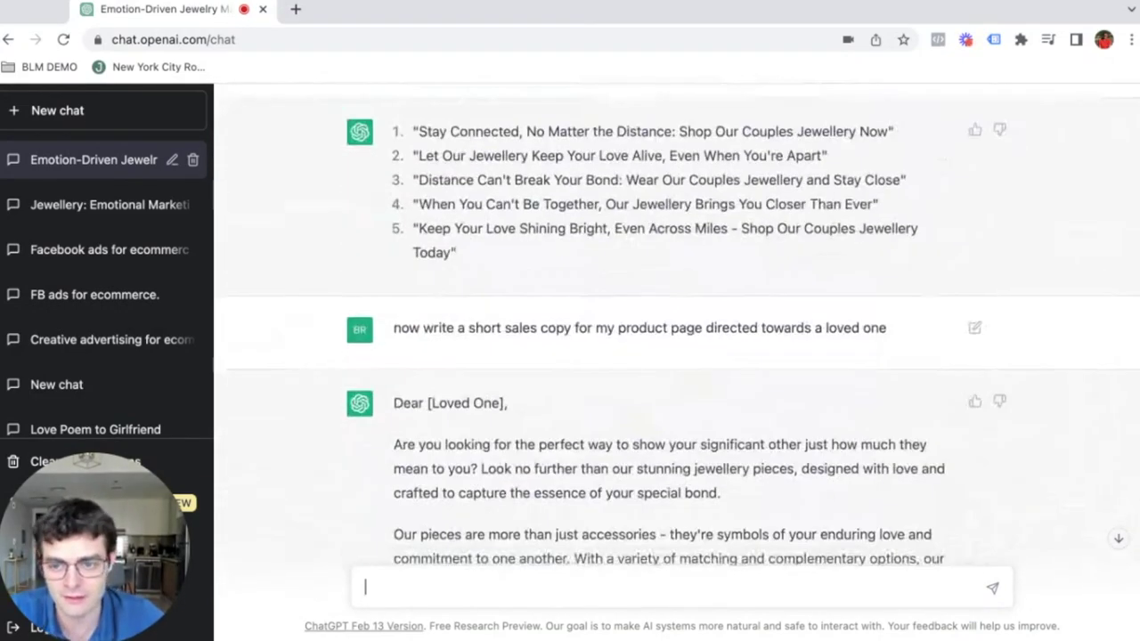
scroll(677, 327, down, 10)
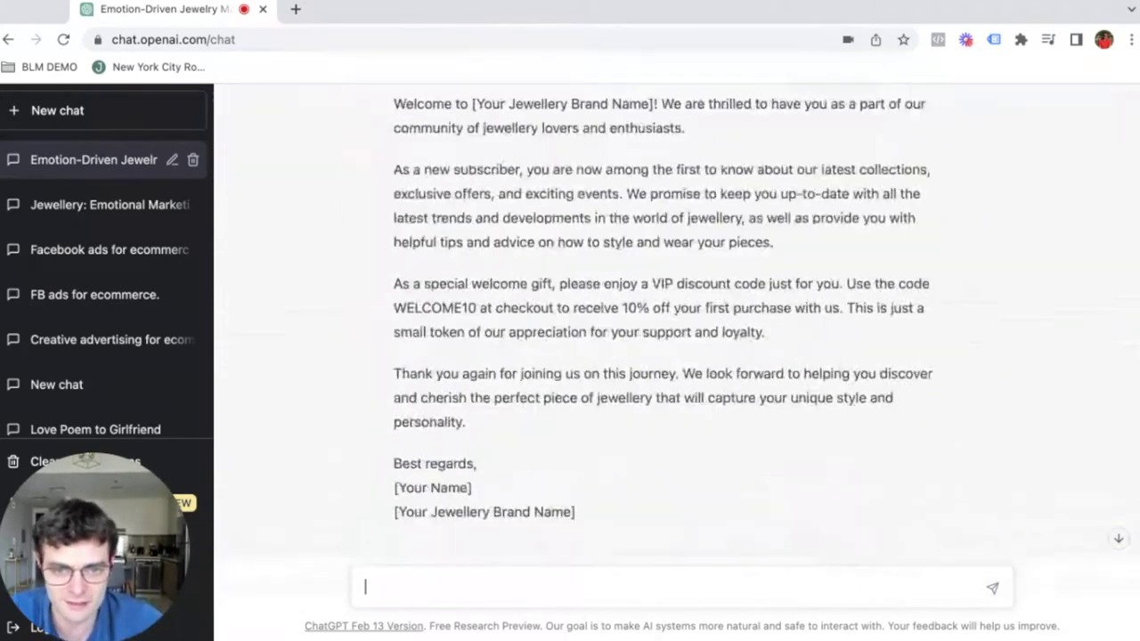
scroll(677, 327, up, 3)
scroll(676, 327, down, 3)
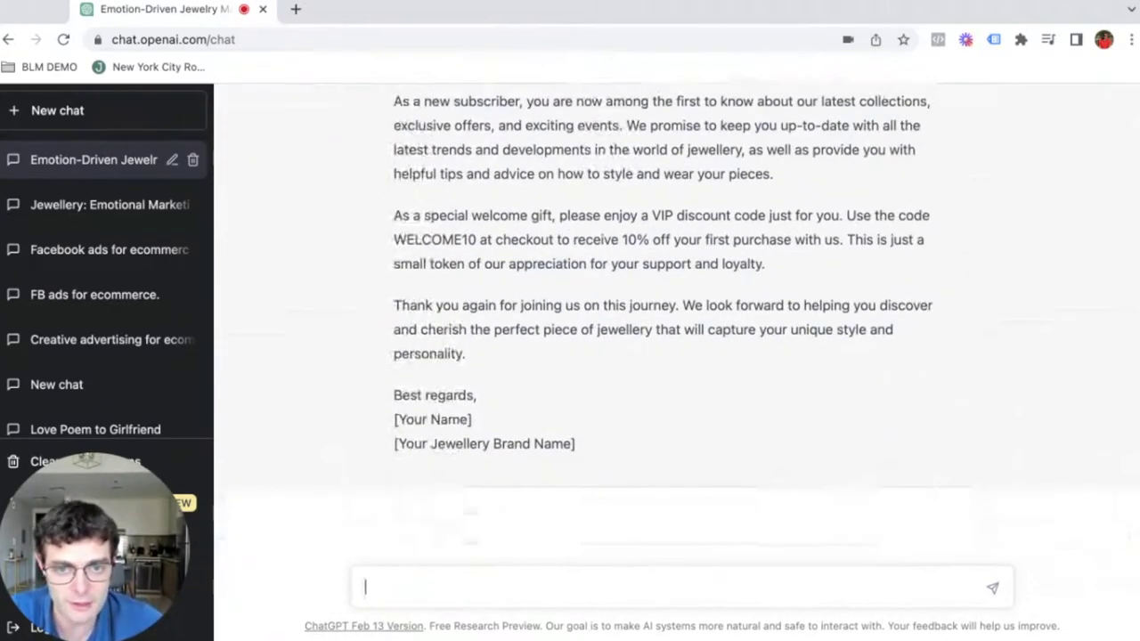
scroll(677, 327, up, 20)
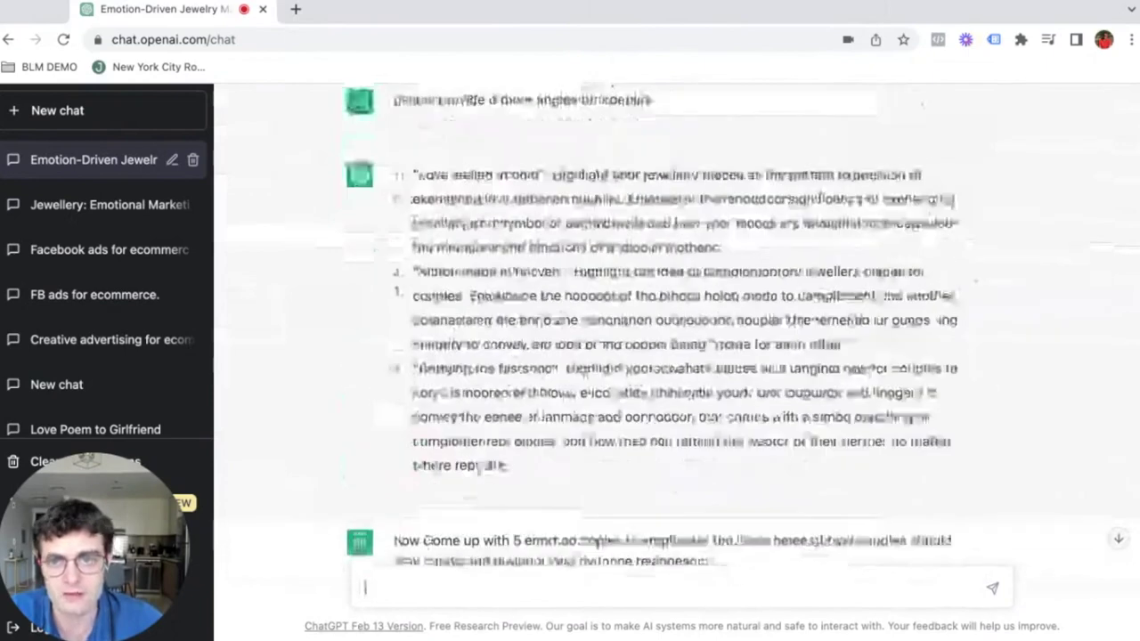
scroll(677, 327, up, 1)
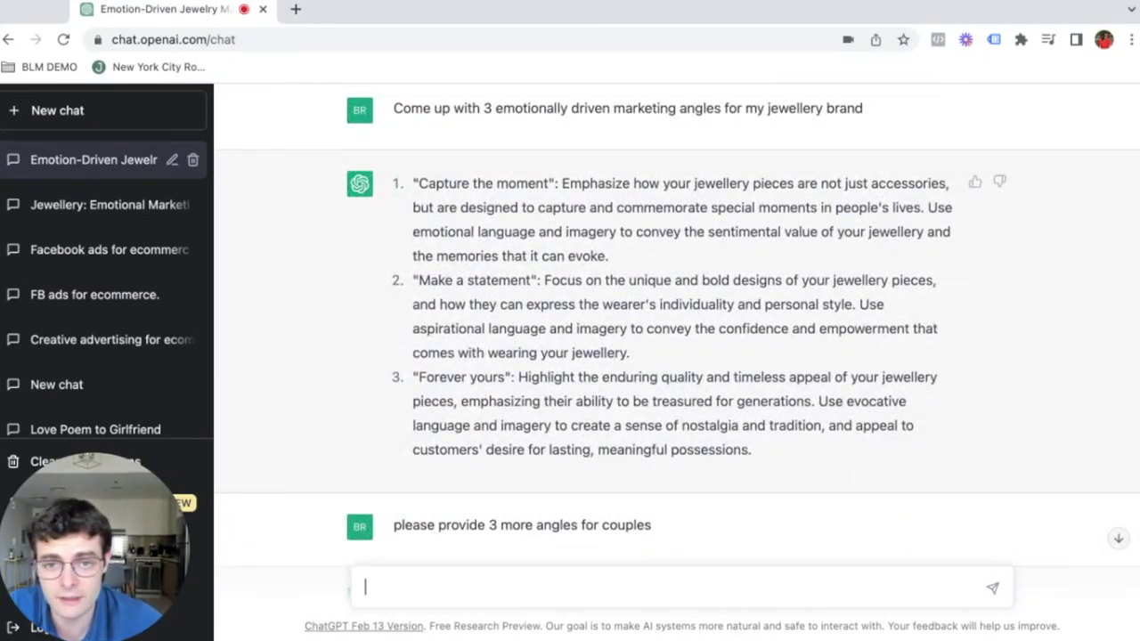
scroll(677, 333, up, 1)
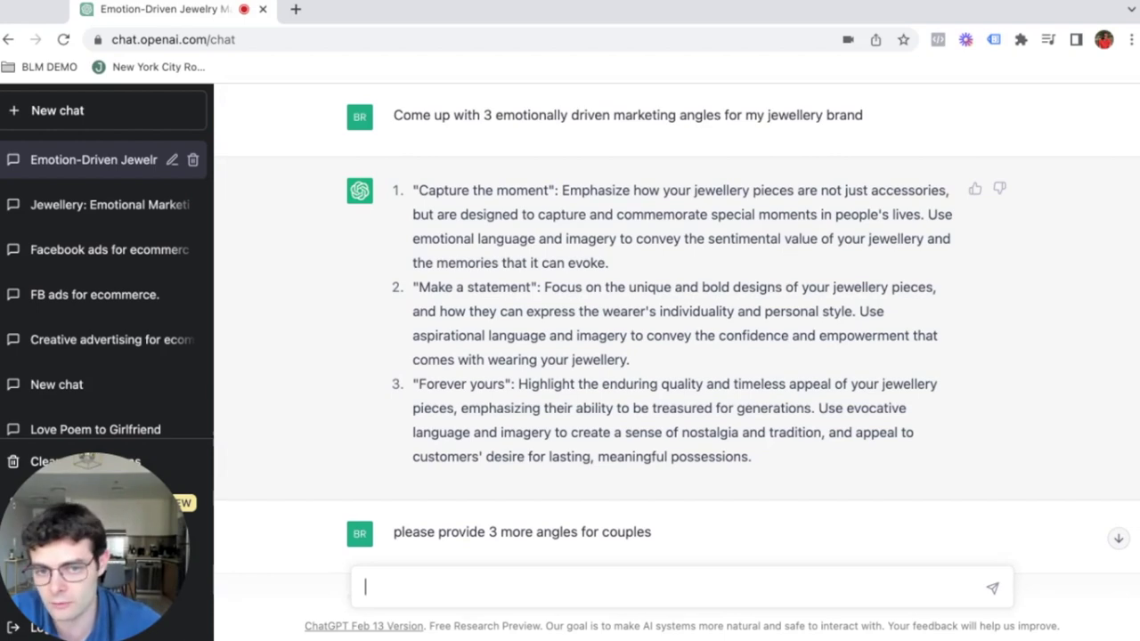
scroll(1060, 276, down, 15)
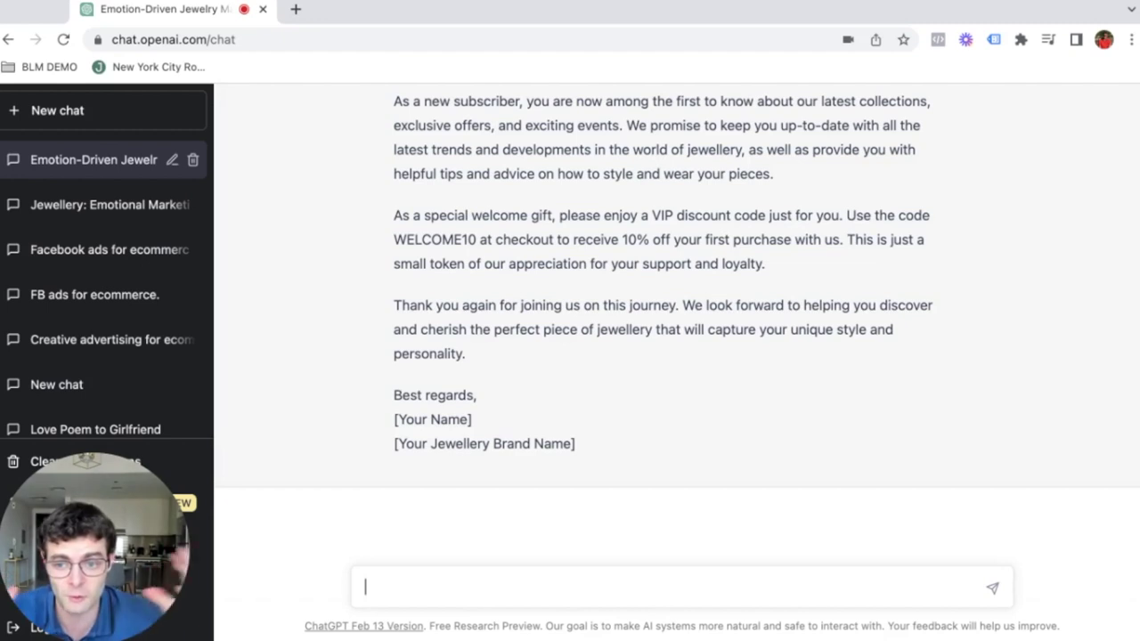
scroll(627, 363, up, 3)
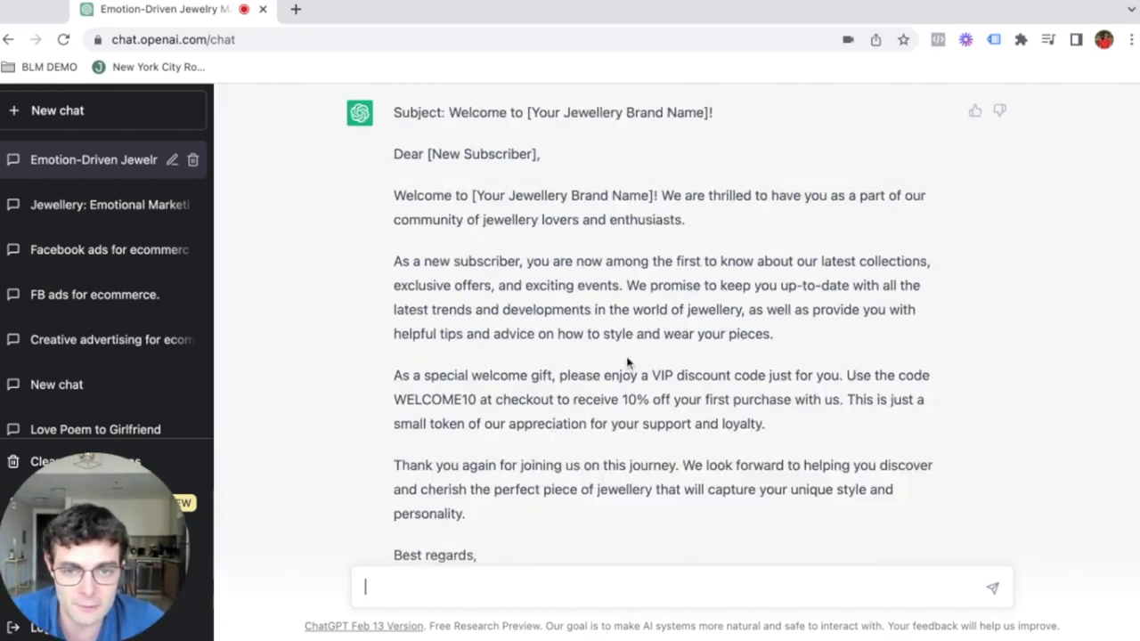
scroll(627, 363, up, 4)
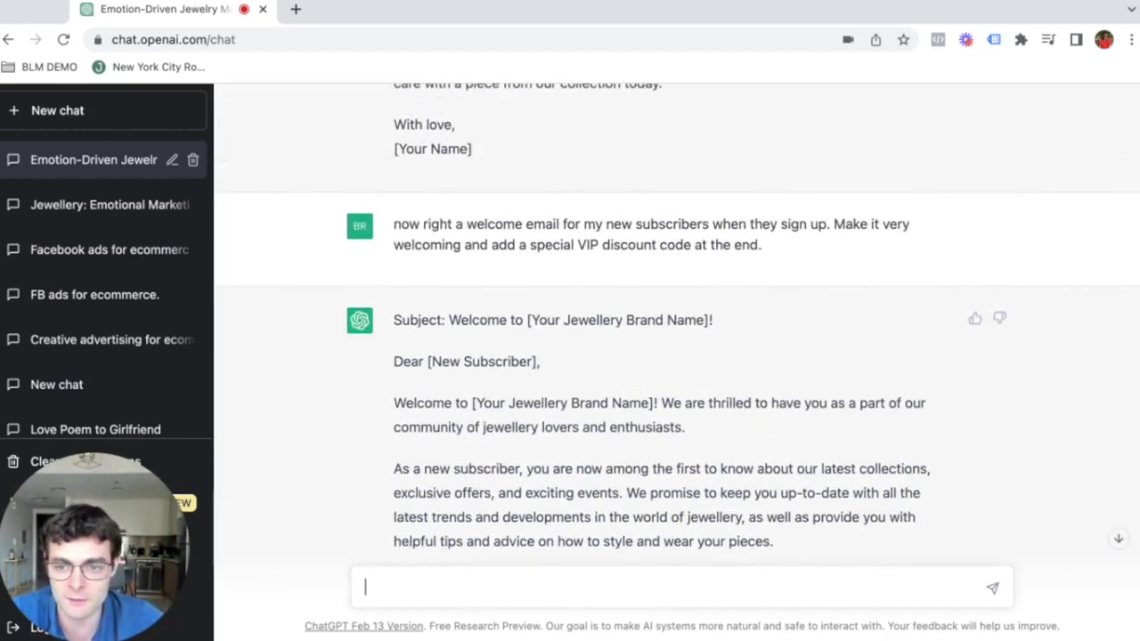